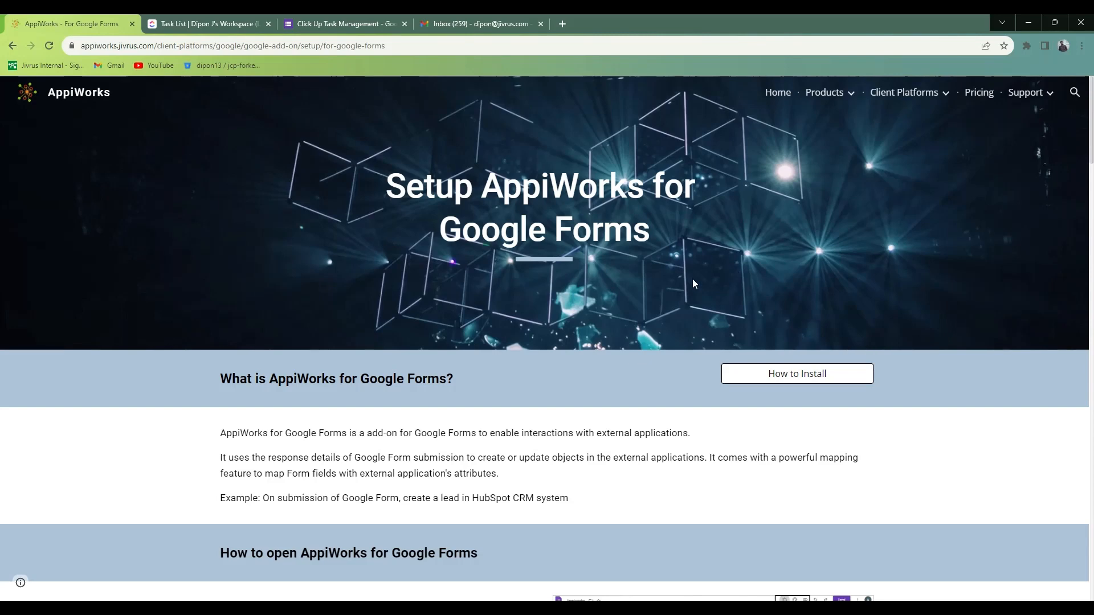
Switch to the Click Up Task Management form and search the Google Workspace Marketplace for AppiWorks.
{"action": "left_click", "coordinate": [186, 20]}
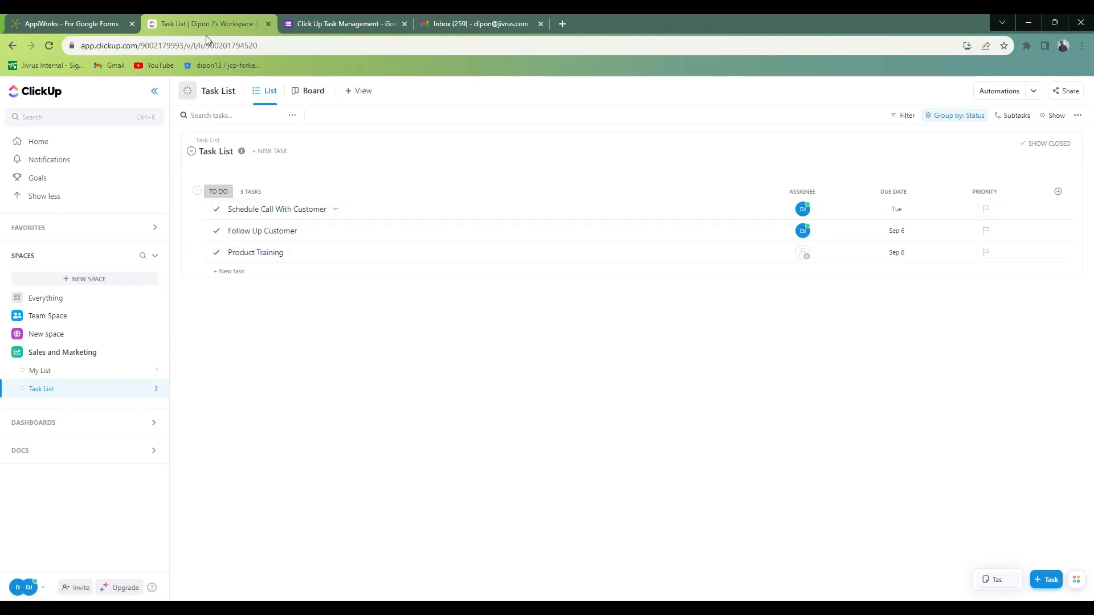
{"action": "left_click", "coordinate": [319, 17]}
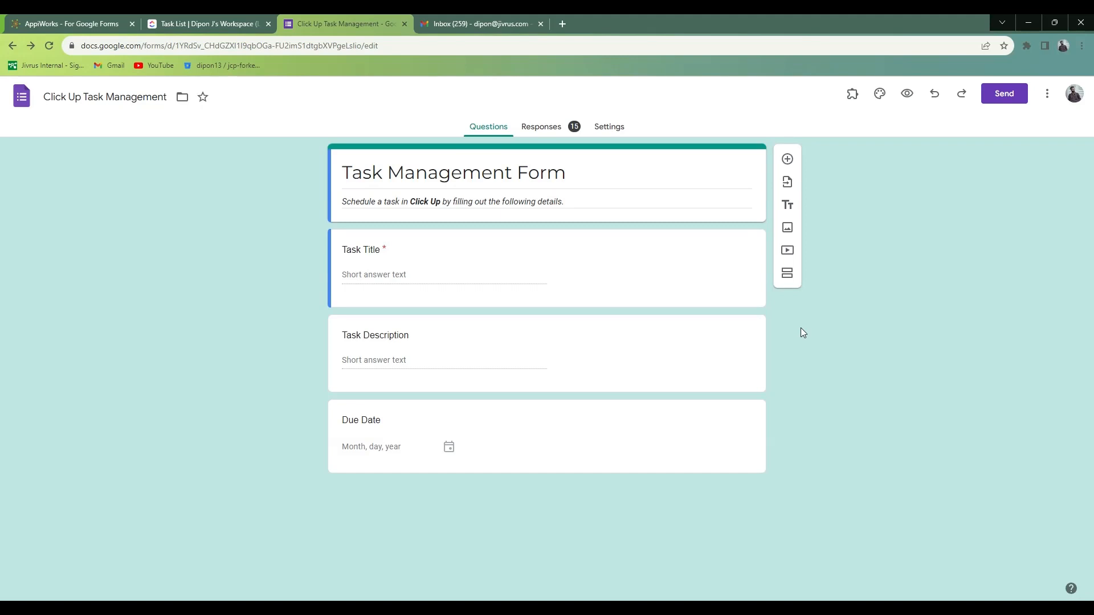
{"action": "left_click", "coordinate": [1047, 94]}
{"action": "left_click", "coordinate": [997, 319]}
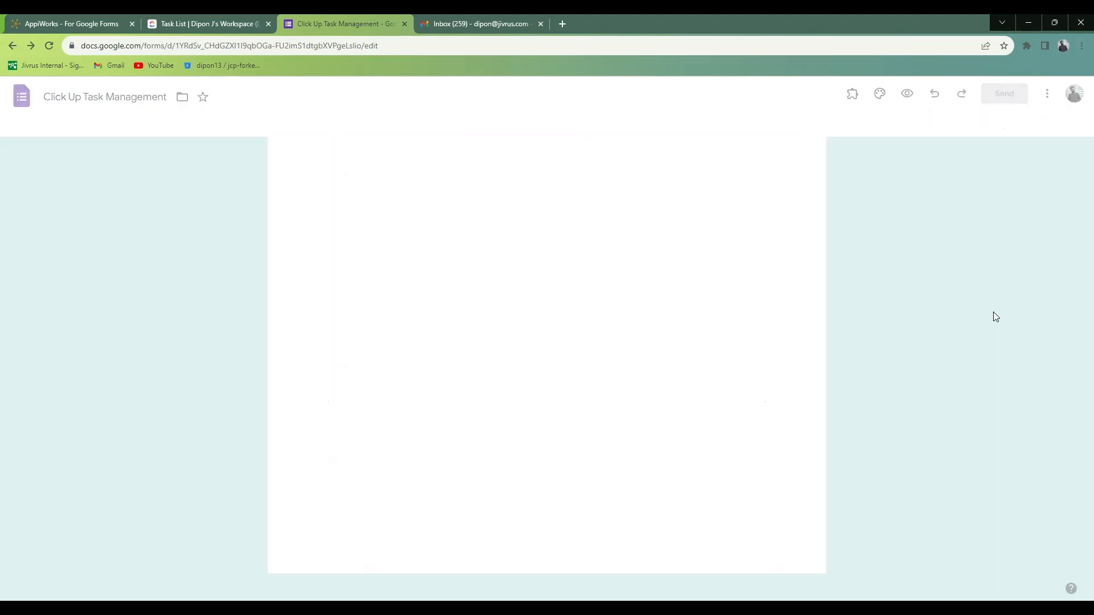
{"action": "left_click", "coordinate": [594, 124]}
{"action": "type", "text": "appi"}
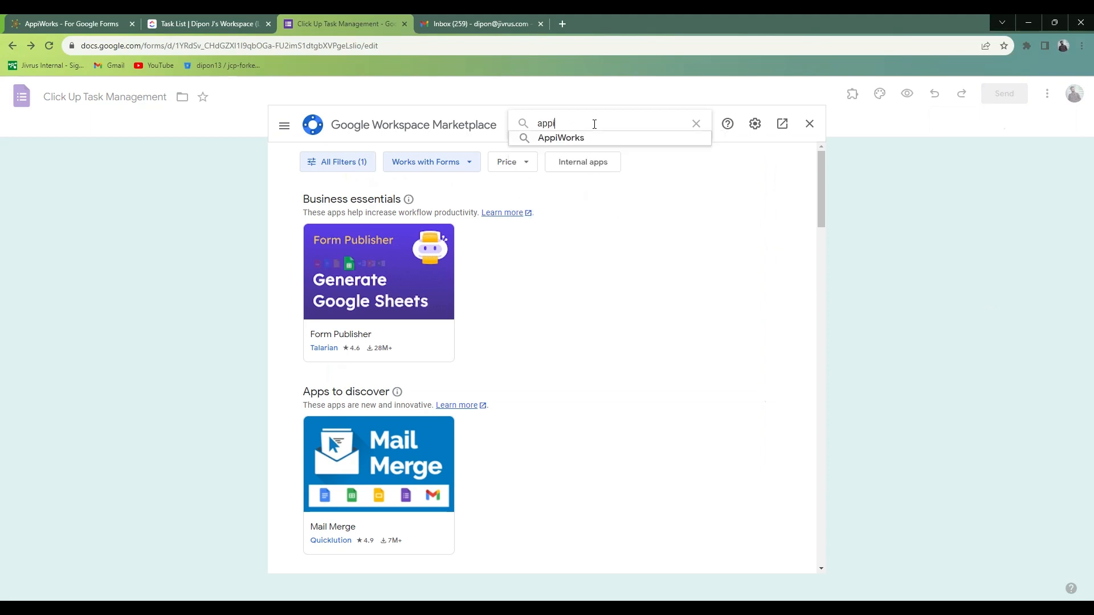
{"action": "left_click", "coordinate": [593, 136]}
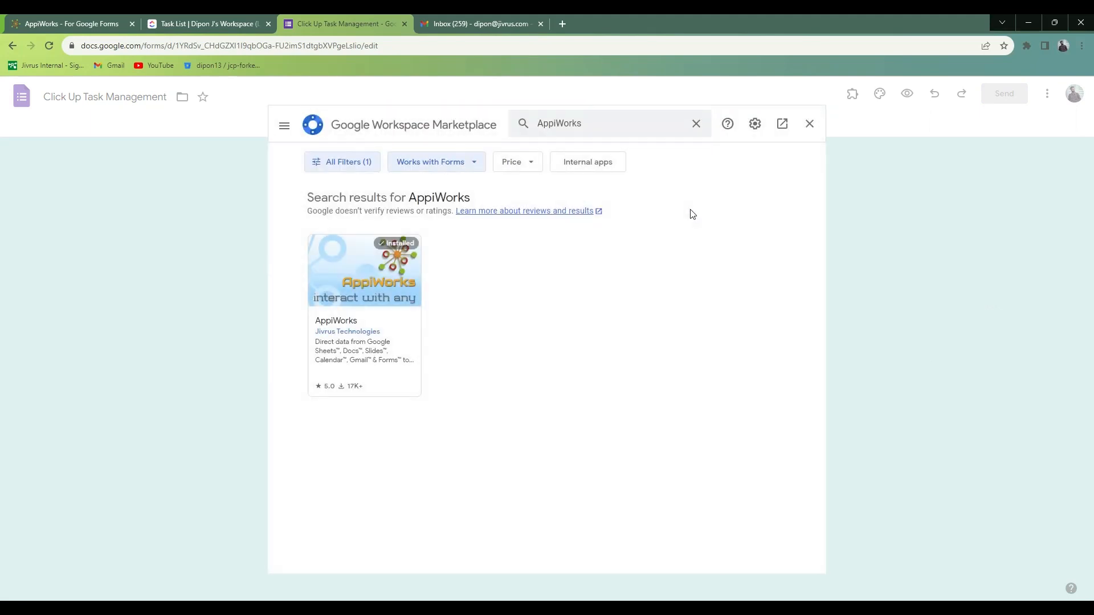
Review the AppiWorks add-on's marketplace listing and return to the form.
{"action": "left_click", "coordinate": [398, 326]}
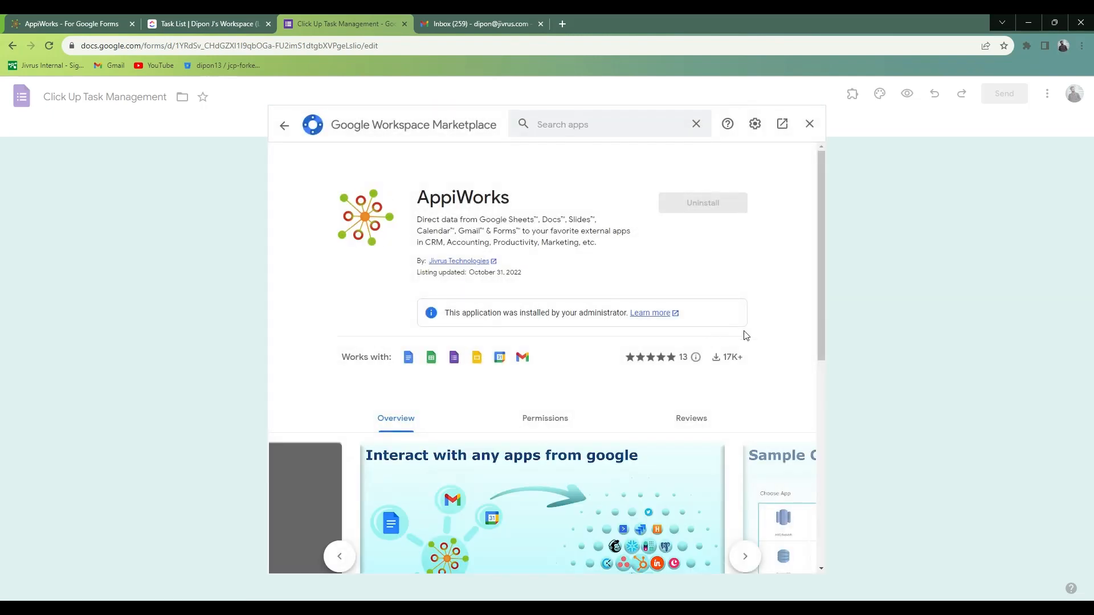
{"action": "scroll", "coordinate": [745, 335], "scroll_direction": "down", "scroll_amount": 2}
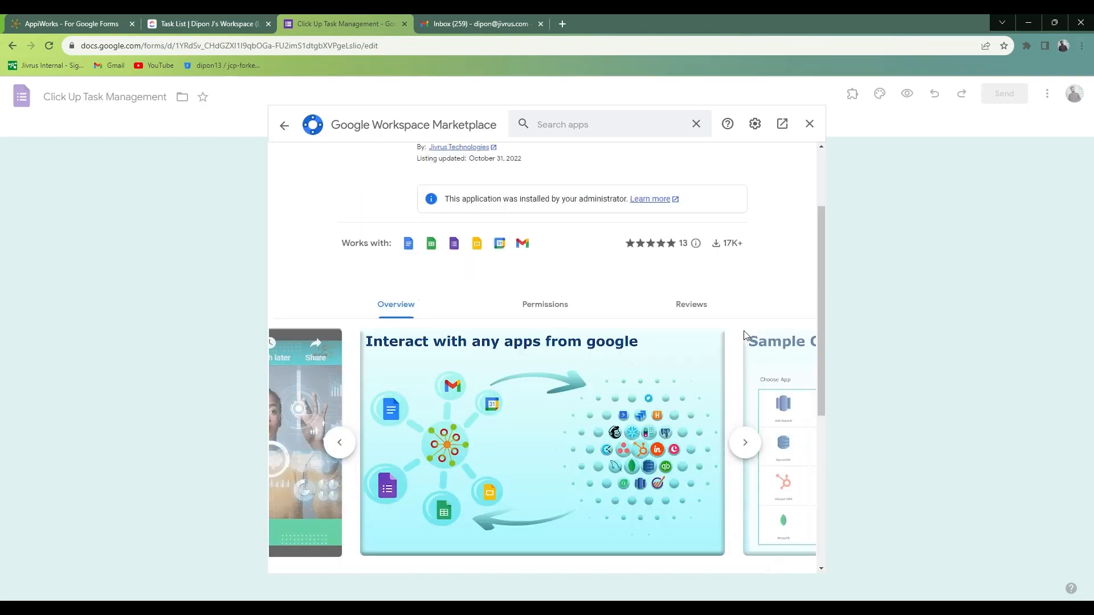
{"action": "scroll", "coordinate": [745, 336], "scroll_direction": "up", "scroll_amount": 2}
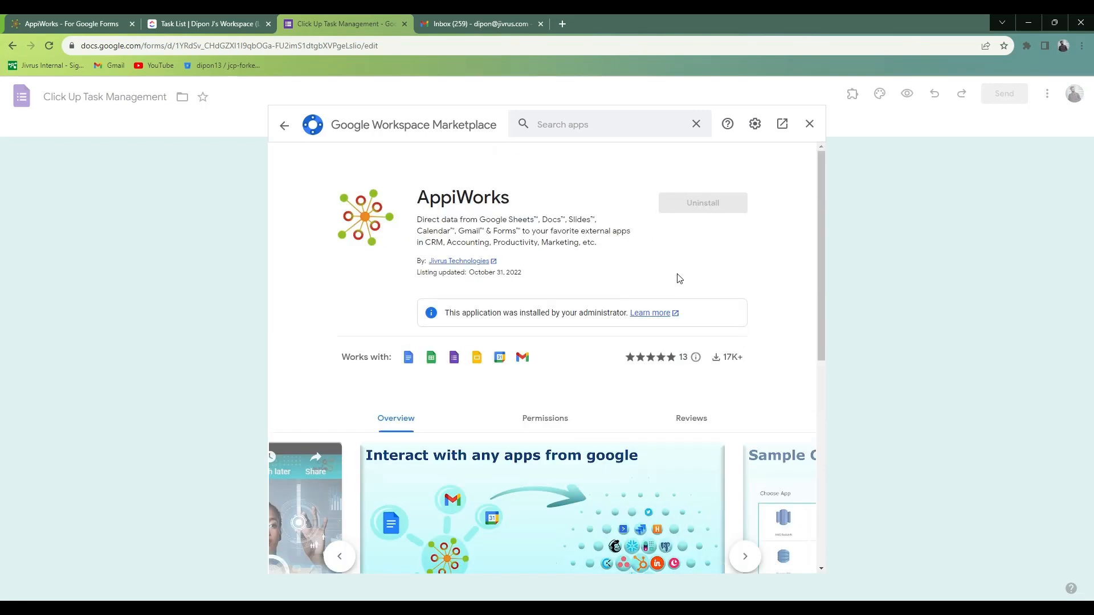
{"action": "left_click", "coordinate": [810, 123]}
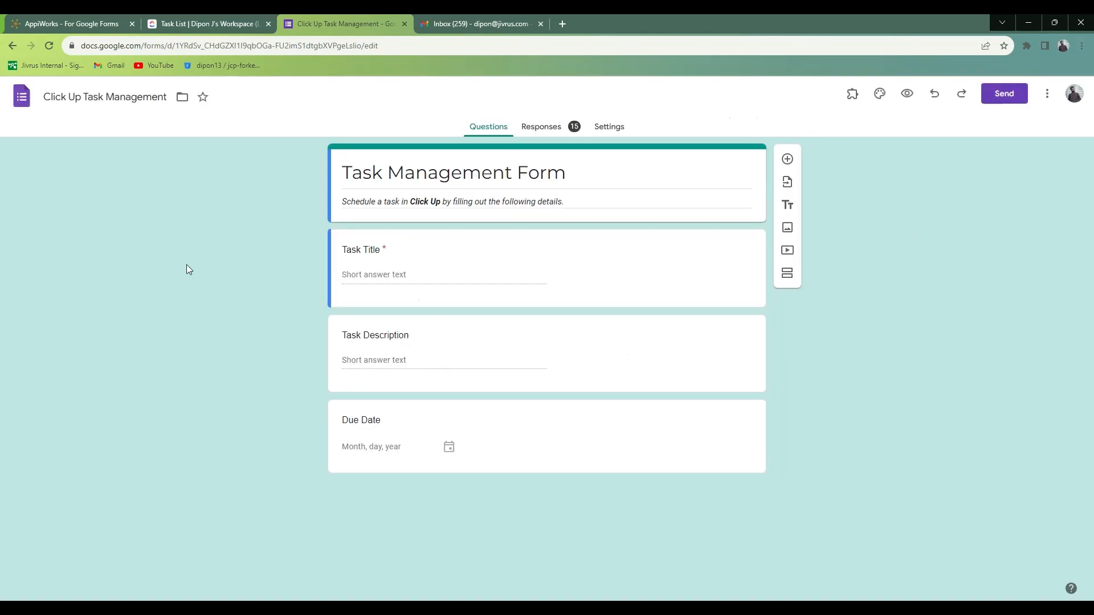
Launch the installed AppiWorks add-on on the Task Management Form and view its services.
{"action": "left_click", "coordinate": [853, 96]}
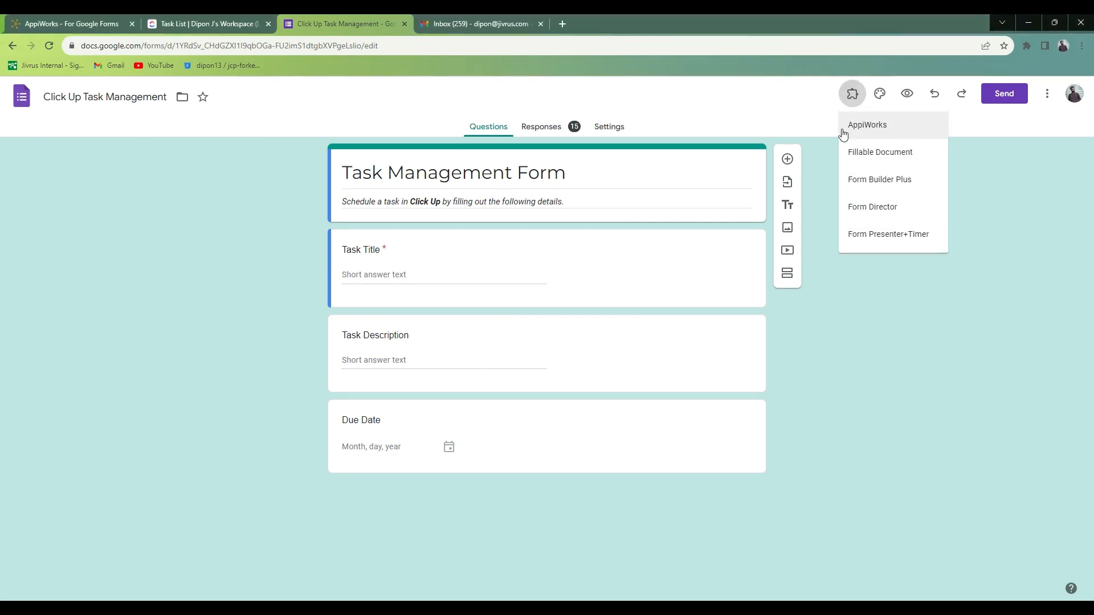
{"action": "left_click", "coordinate": [874, 137]}
{"action": "left_click", "coordinate": [536, 151]}
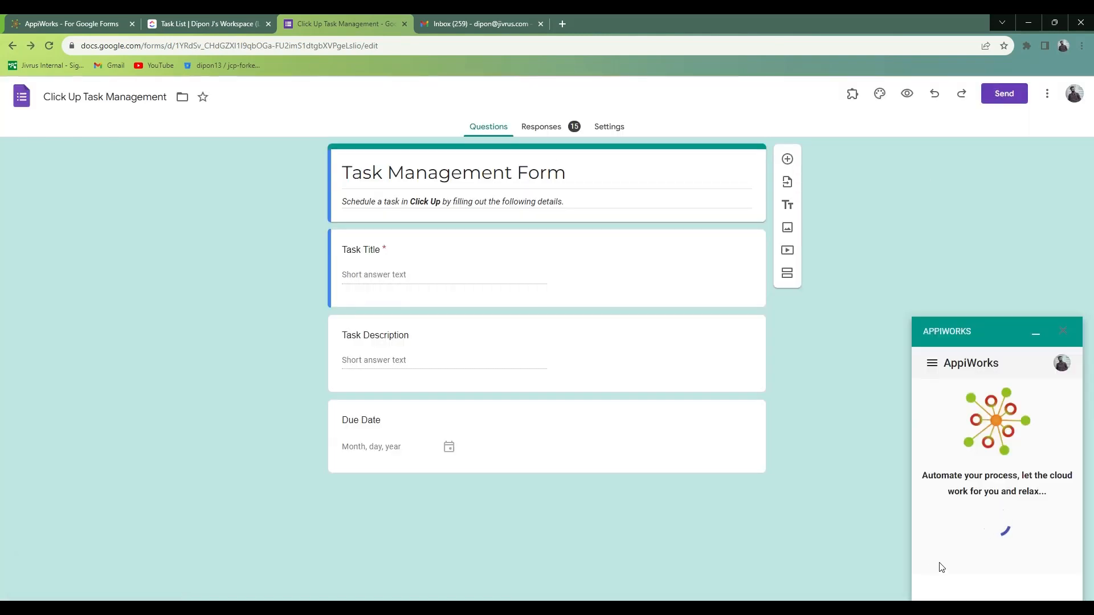
{"action": "scroll", "coordinate": [997, 520], "scroll_direction": "down", "scroll_amount": 2}
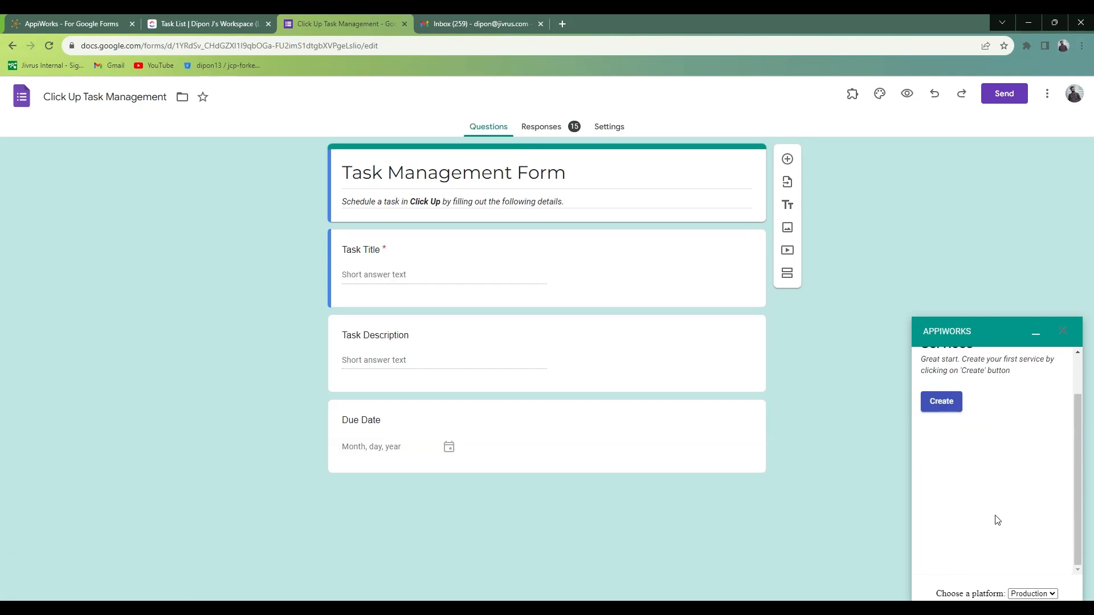
{"action": "scroll", "coordinate": [997, 520], "scroll_direction": "up", "scroll_amount": 2}
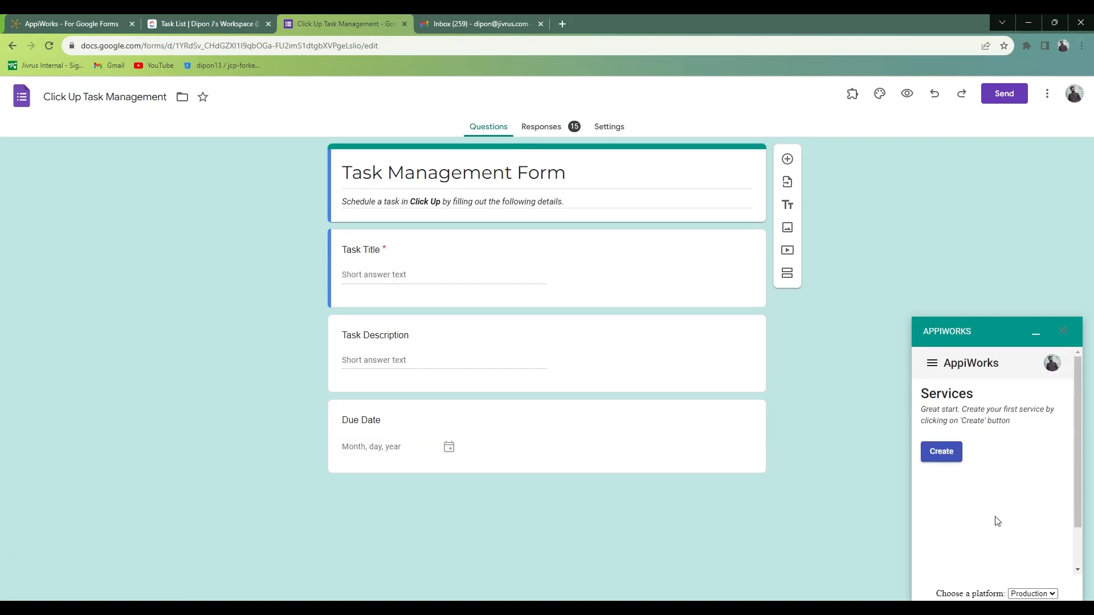
Create a new AppiWorks service with Clickup as its application.
{"action": "left_click", "coordinate": [948, 460]}
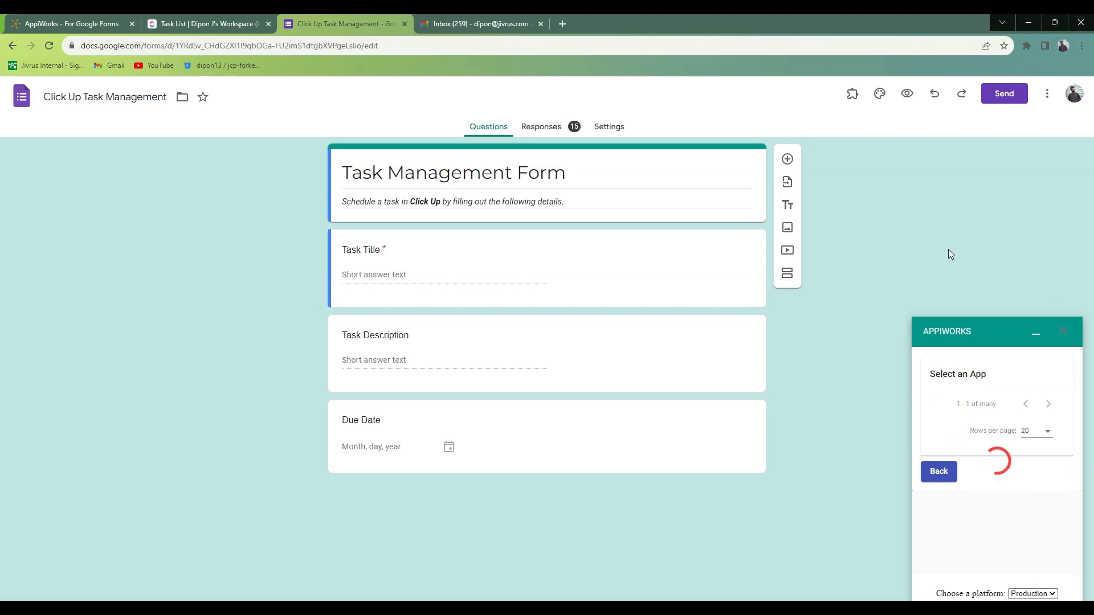
{"action": "scroll", "coordinate": [923, 465], "scroll_direction": "down", "scroll_amount": 4}
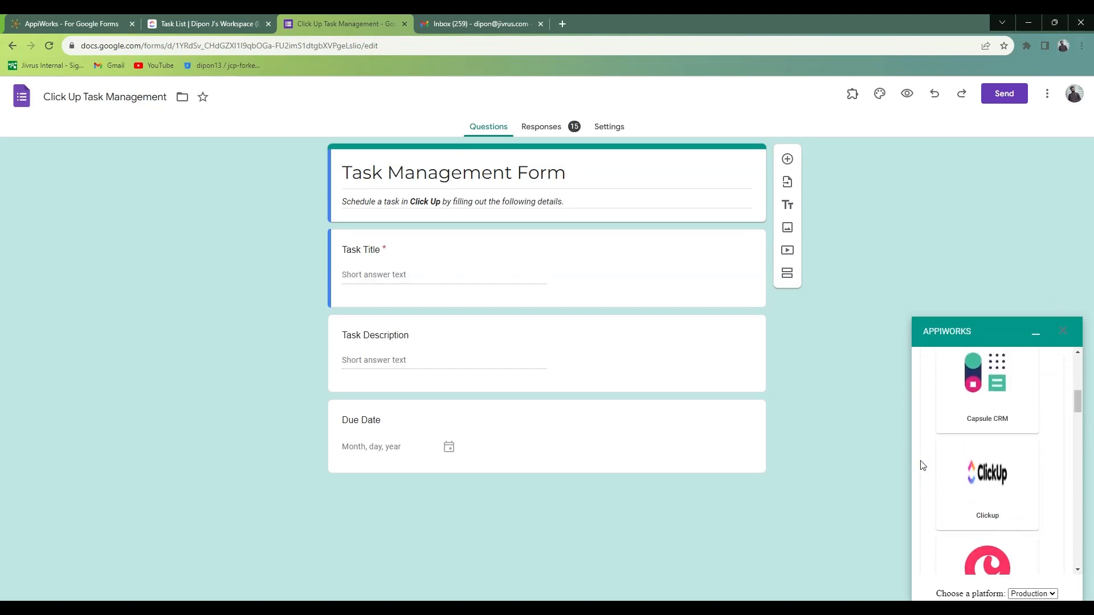
{"action": "scroll", "coordinate": [923, 466], "scroll_direction": "down", "scroll_amount": 1}
{"action": "scroll", "coordinate": [923, 465], "scroll_direction": "up", "scroll_amount": 1}
{"action": "left_click", "coordinate": [1000, 487]}
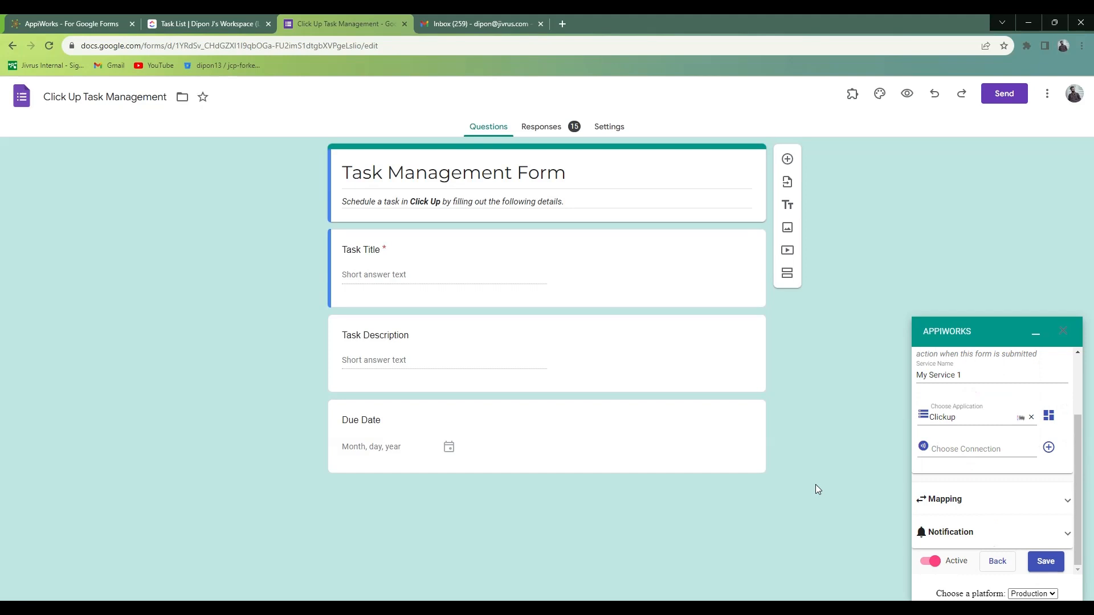
Add a new Clickup connection to the service with key as its authentication type.
{"action": "left_click", "coordinate": [996, 448]}
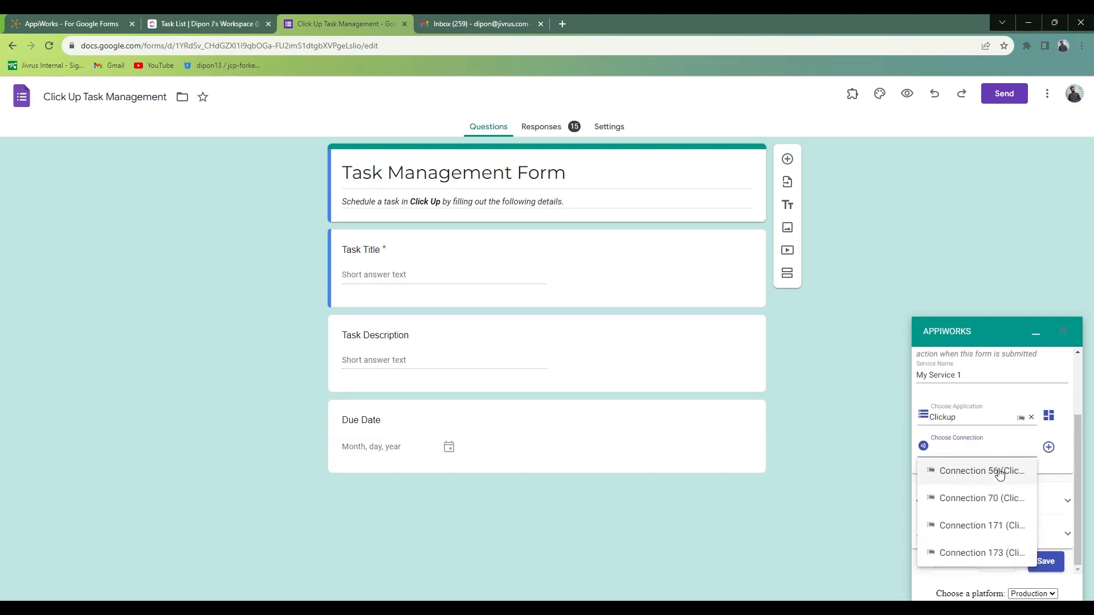
{"action": "left_click", "coordinate": [1049, 448]}
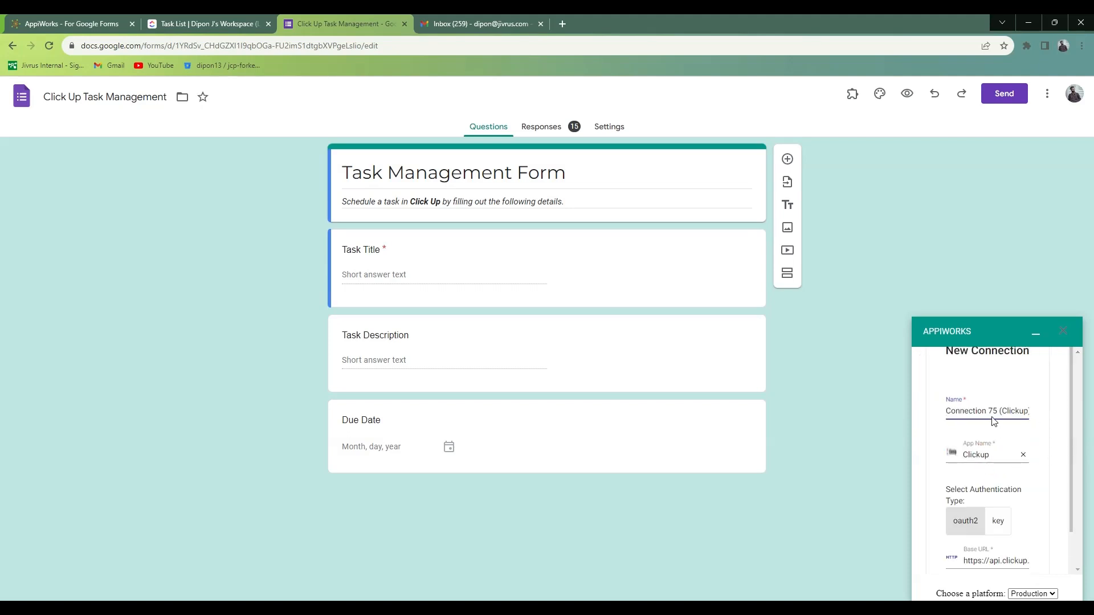
{"action": "scroll", "coordinate": [997, 475], "scroll_direction": "down", "scroll_amount": 2}
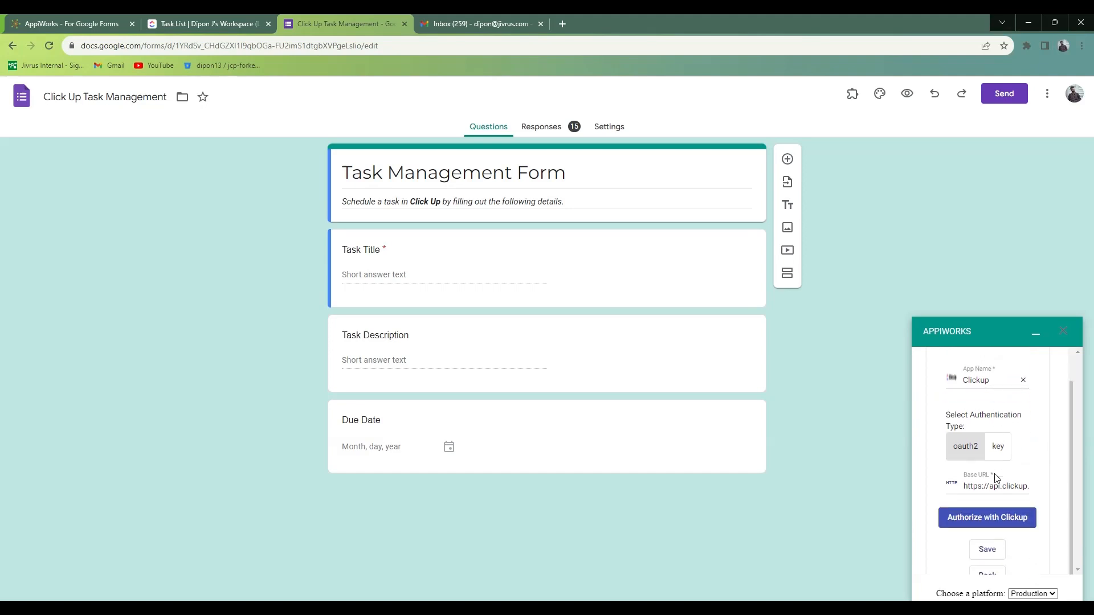
{"action": "left_click", "coordinate": [1006, 447]}
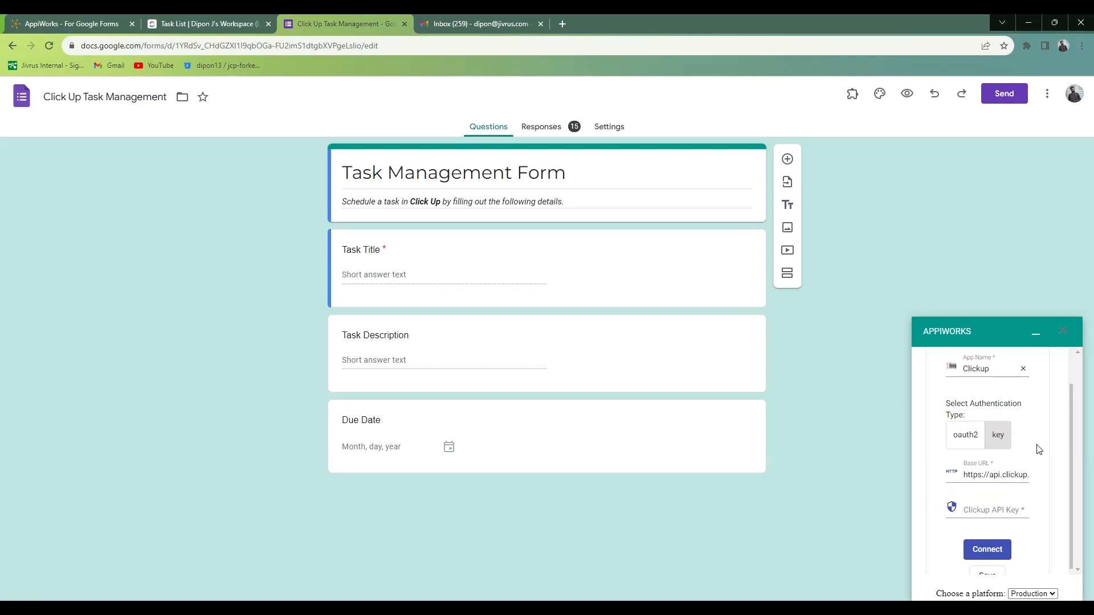
{"action": "scroll", "coordinate": [997, 483], "scroll_direction": "down", "scroll_amount": 1}
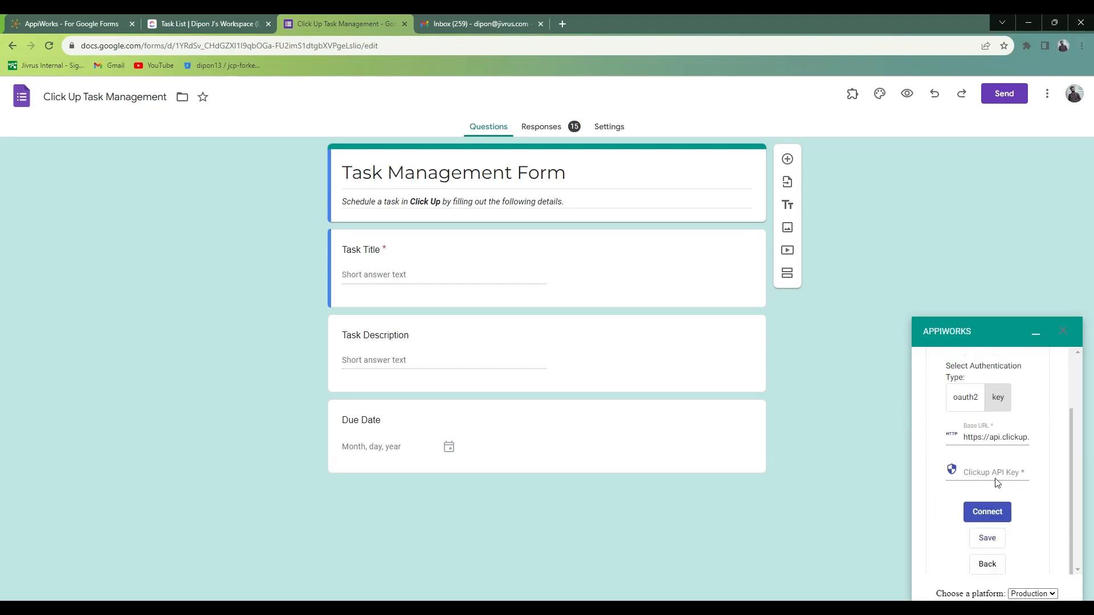
Switch to ClickUp, copy the API token from the account's app settings and return to the task list.
{"action": "left_click", "coordinate": [204, 23]}
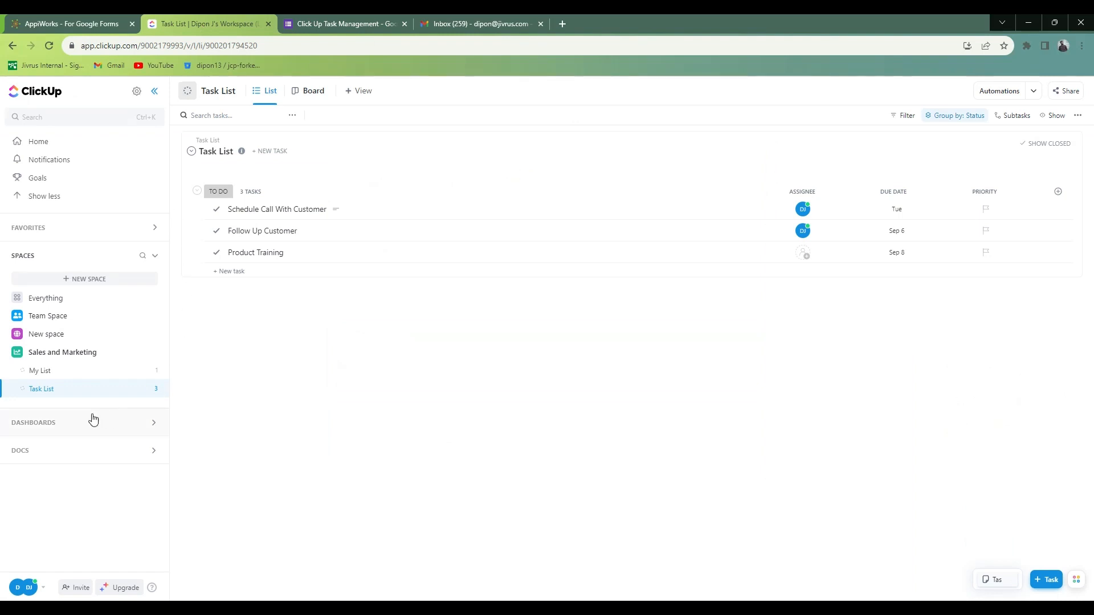
{"action": "left_click", "coordinate": [44, 590]}
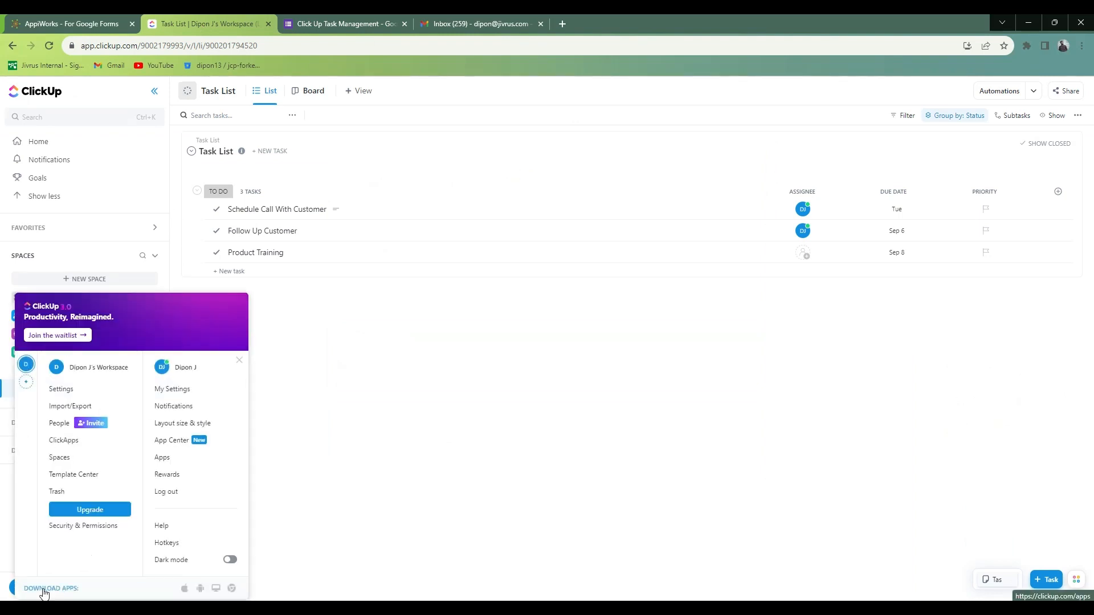
{"action": "left_click", "coordinate": [166, 462]}
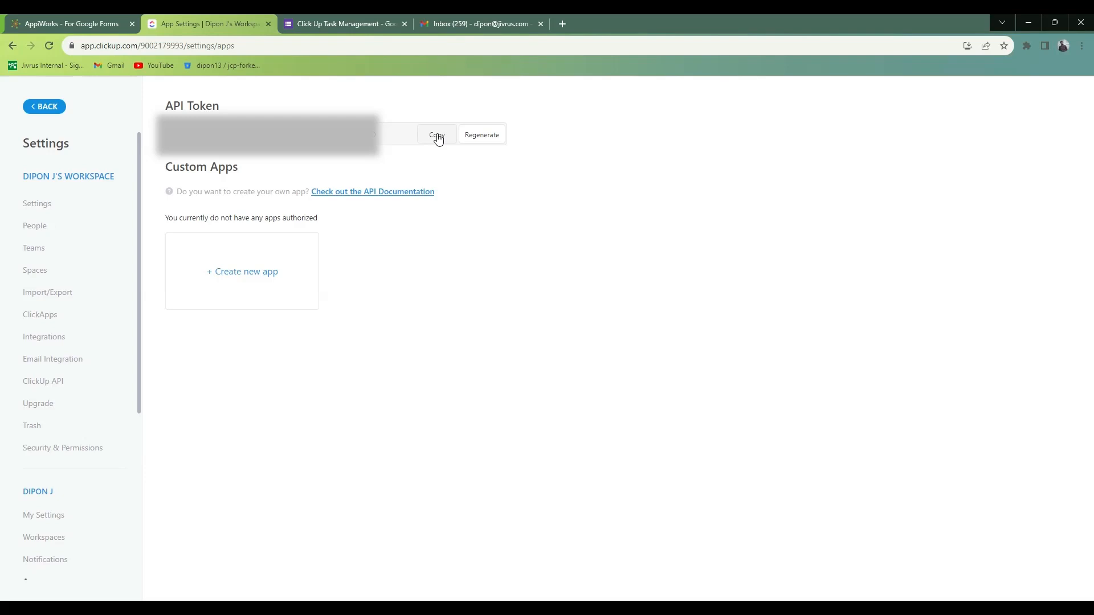
{"action": "left_click", "coordinate": [438, 137]}
{"action": "left_click", "coordinate": [13, 45]}
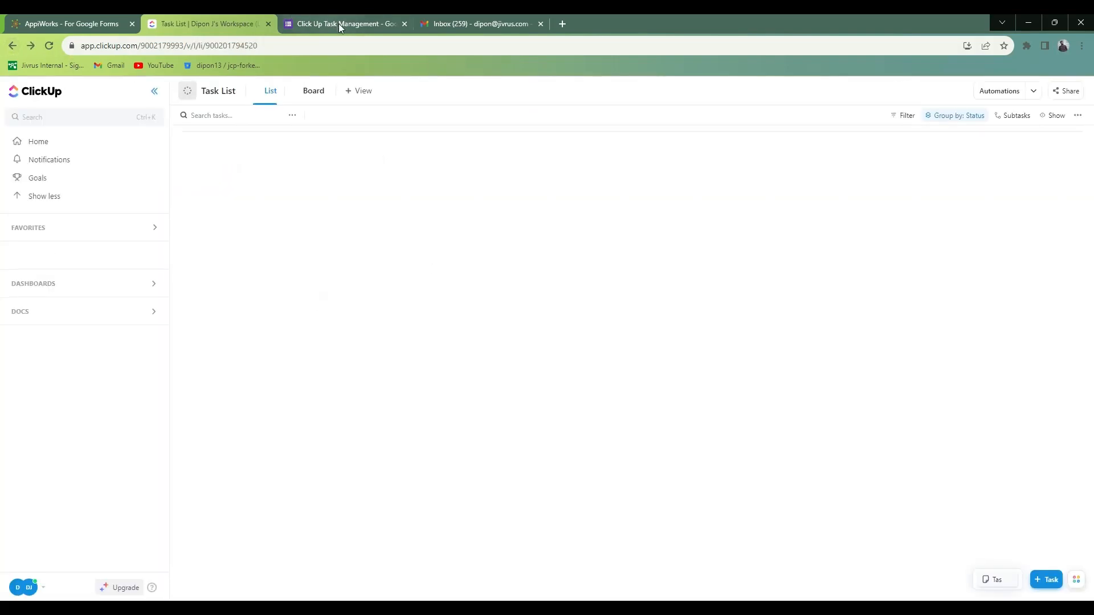
Switch back to the form, paste the Clickup API key into the new connection and connect it.
{"action": "left_click", "coordinate": [339, 23]}
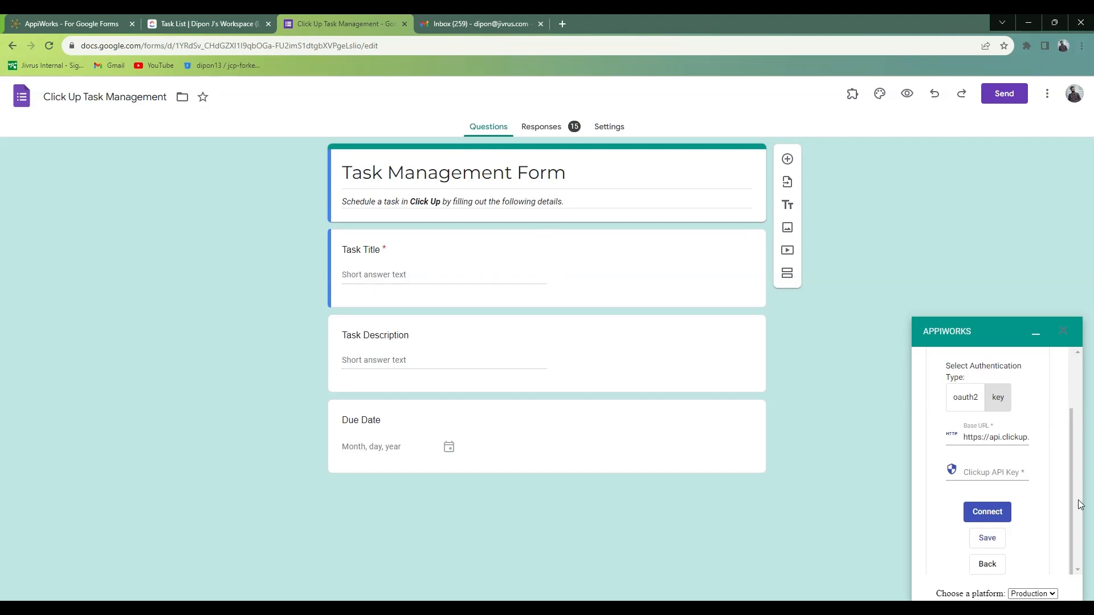
{"action": "left_click", "coordinate": [985, 475]}
{"action": "key", "text": "ctrl+v"}
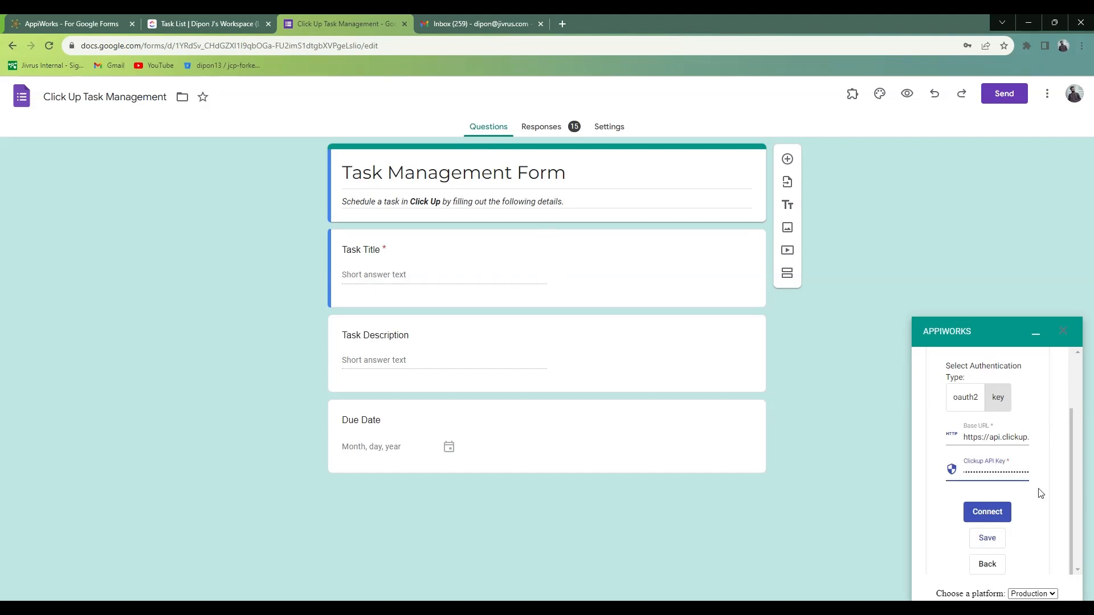
{"action": "left_click", "coordinate": [994, 512]}
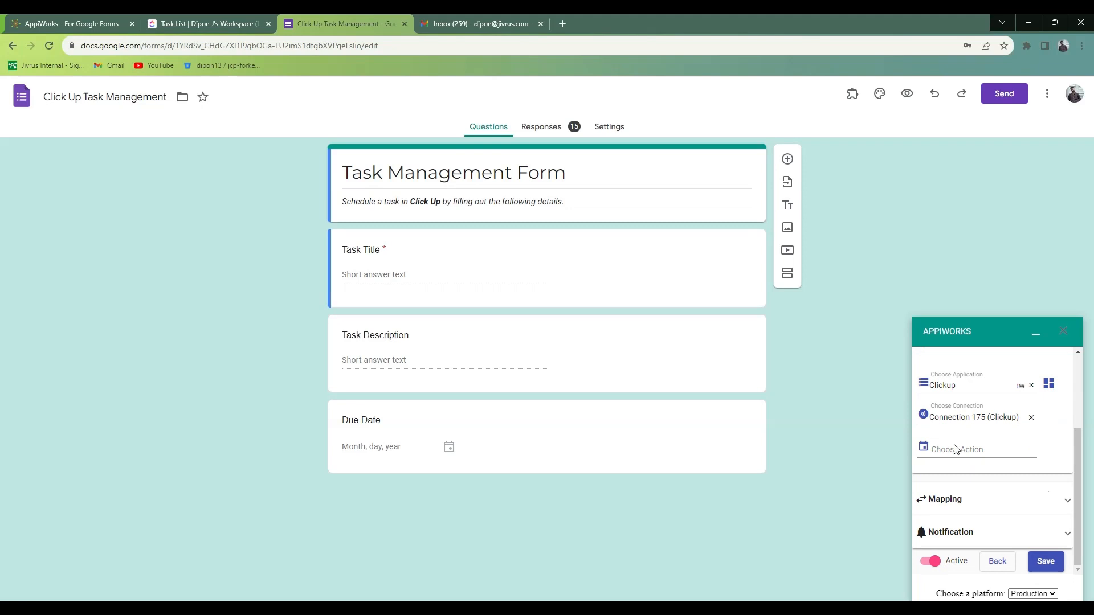
Set the service's action to Create Tasks and choose the account owner's ClickUp workspace.
{"action": "left_click", "coordinate": [956, 449]}
{"action": "left_click", "coordinate": [960, 484]}
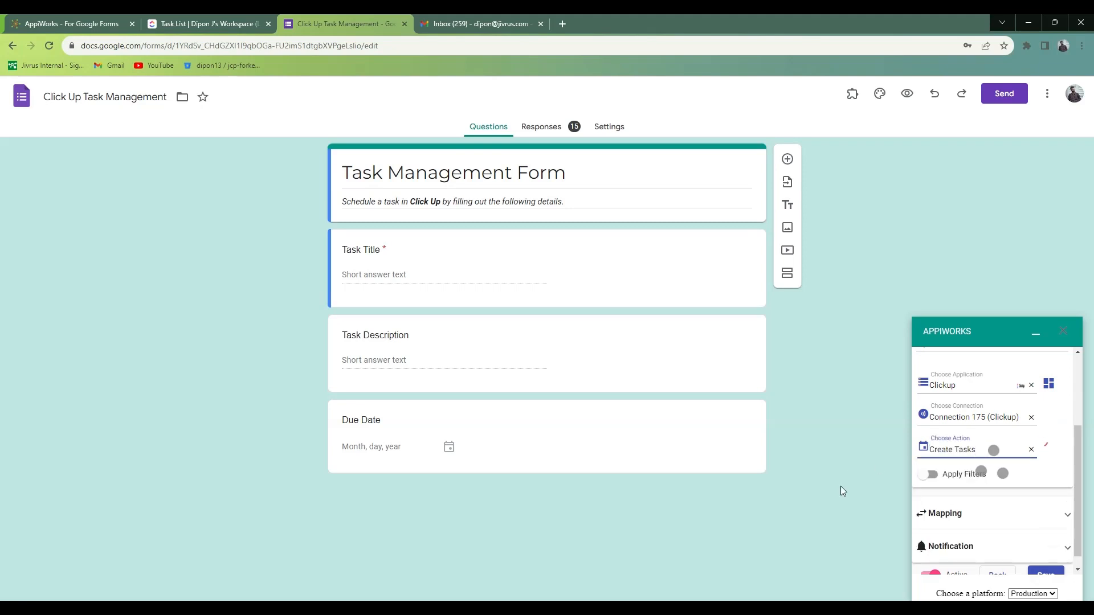
{"action": "left_click", "coordinate": [961, 507]}
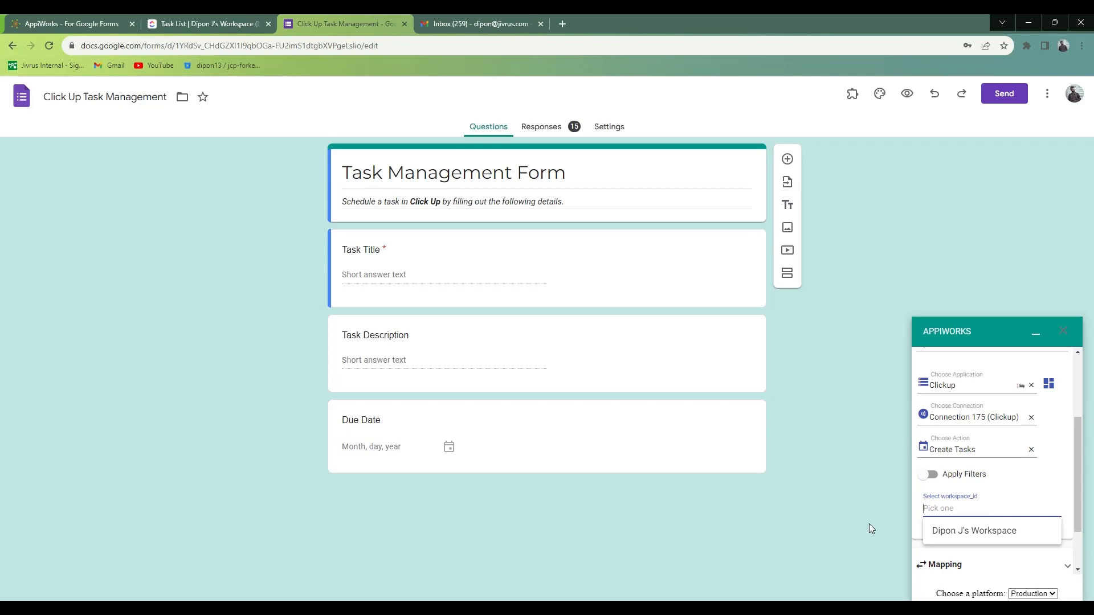
{"action": "left_click", "coordinate": [976, 531]}
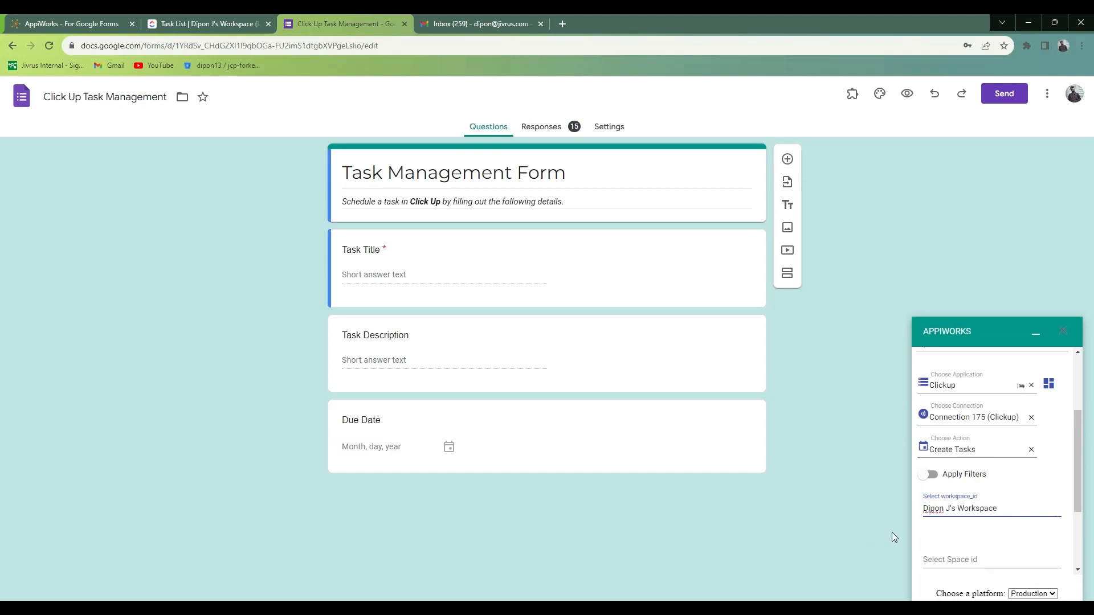
Set the task destination to the Sales and Marketing space and its Task List.
{"action": "scroll", "coordinate": [940, 542], "scroll_direction": "down", "scroll_amount": 2}
{"action": "left_click", "coordinate": [956, 443]}
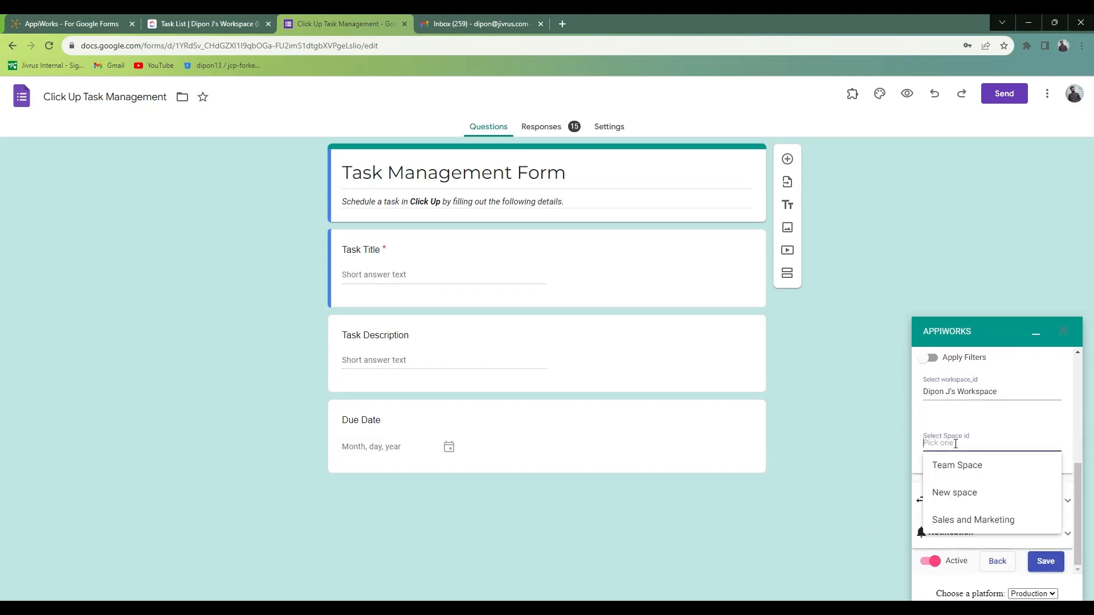
{"action": "left_click", "coordinate": [967, 521]}
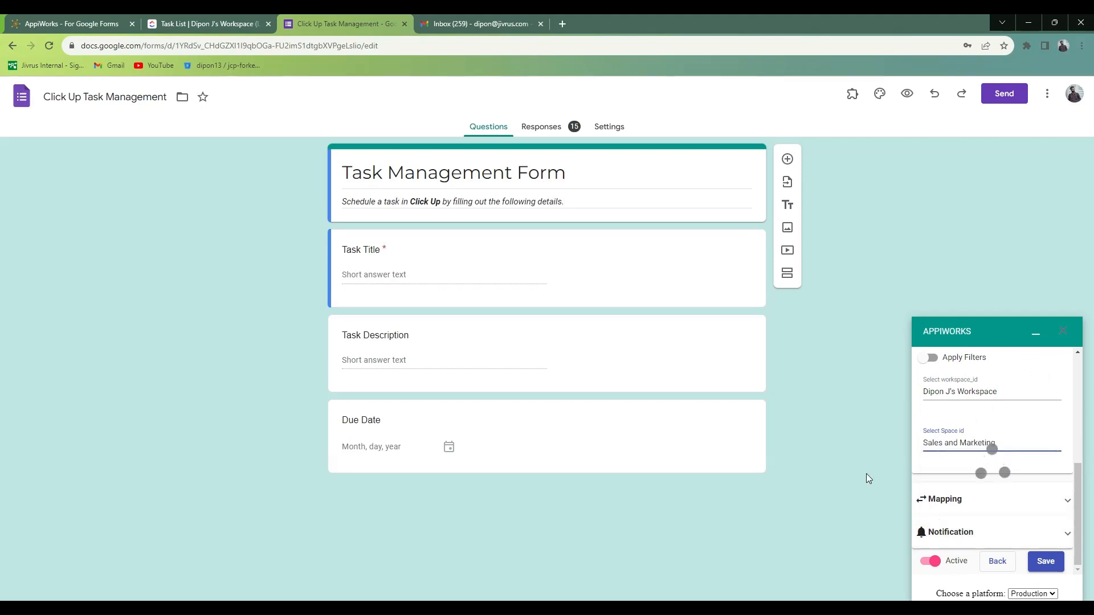
{"action": "left_click", "coordinate": [943, 495]}
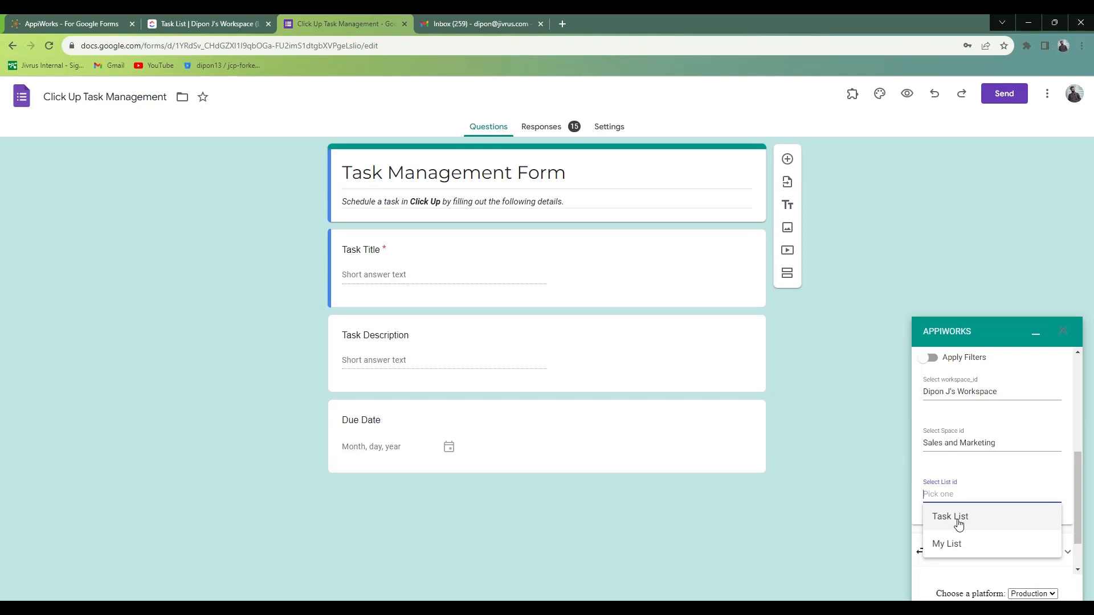
{"action": "left_click", "coordinate": [958, 518]}
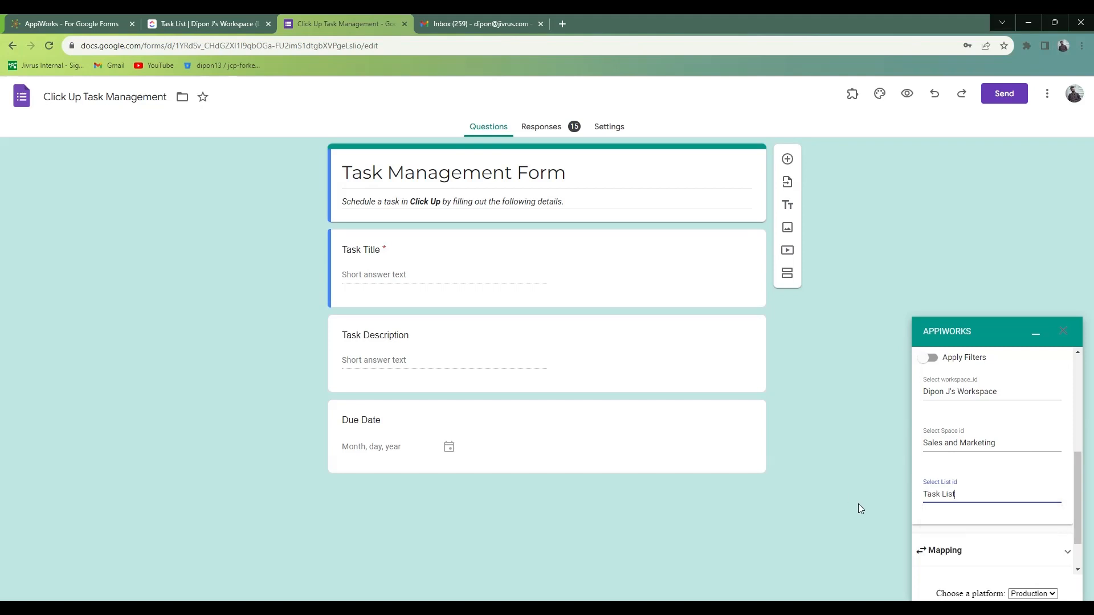
Accept the automatic field mapping and map the Clickup Name field to the Task Title form field.
{"action": "left_click", "coordinate": [973, 557]}
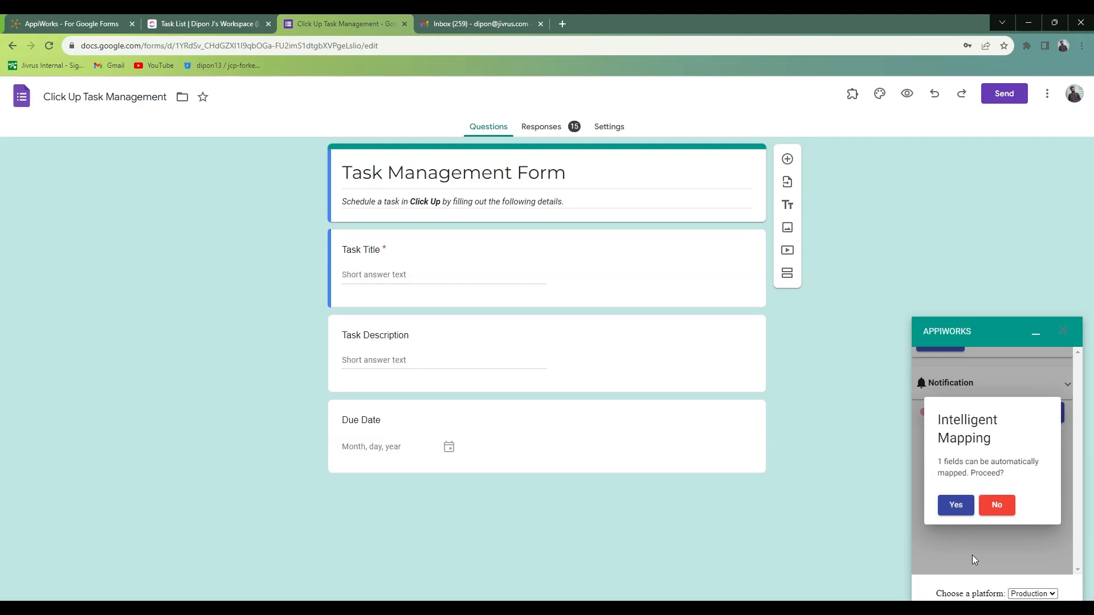
{"action": "left_click", "coordinate": [956, 506]}
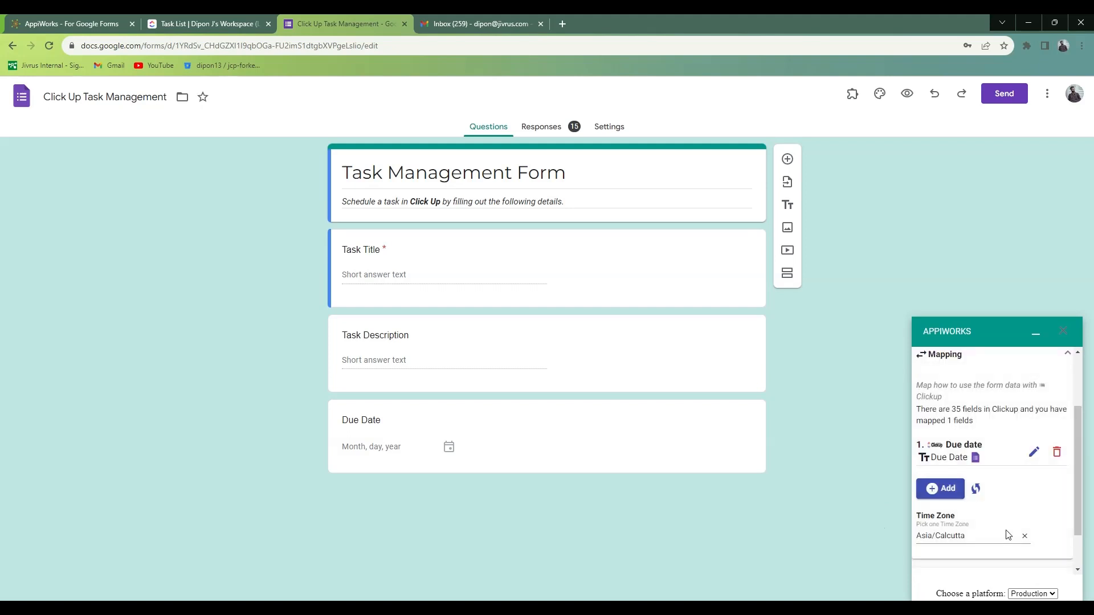
{"action": "scroll", "coordinate": [1005, 534], "scroll_direction": "down", "scroll_amount": 1}
{"action": "left_click", "coordinate": [950, 434]}
{"action": "left_click", "coordinate": [975, 446]}
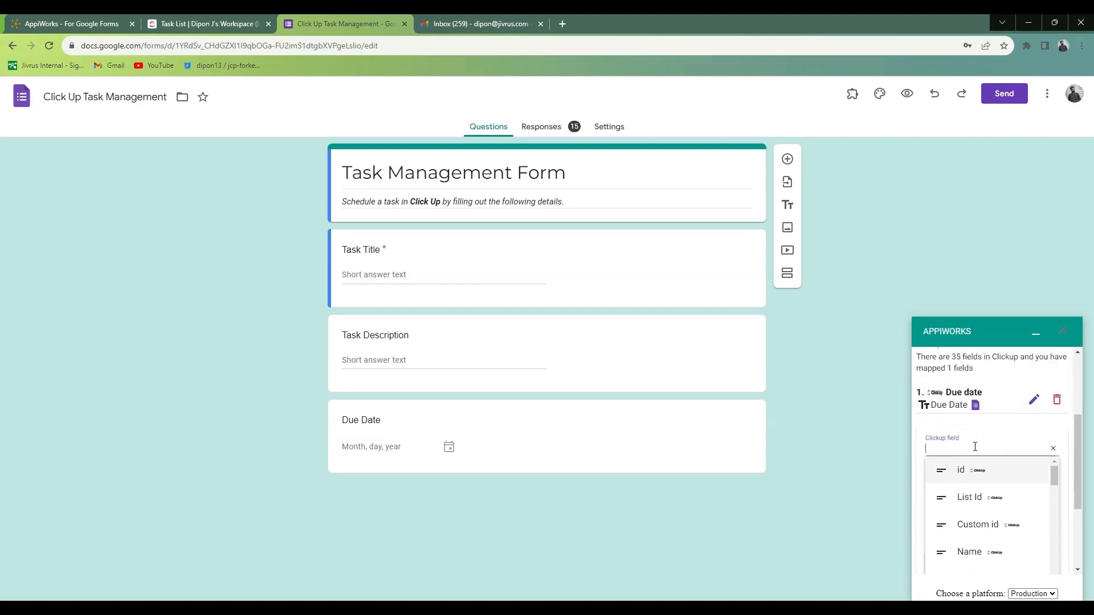
{"action": "left_click", "coordinate": [970, 552]}
{"action": "left_click", "coordinate": [971, 534]}
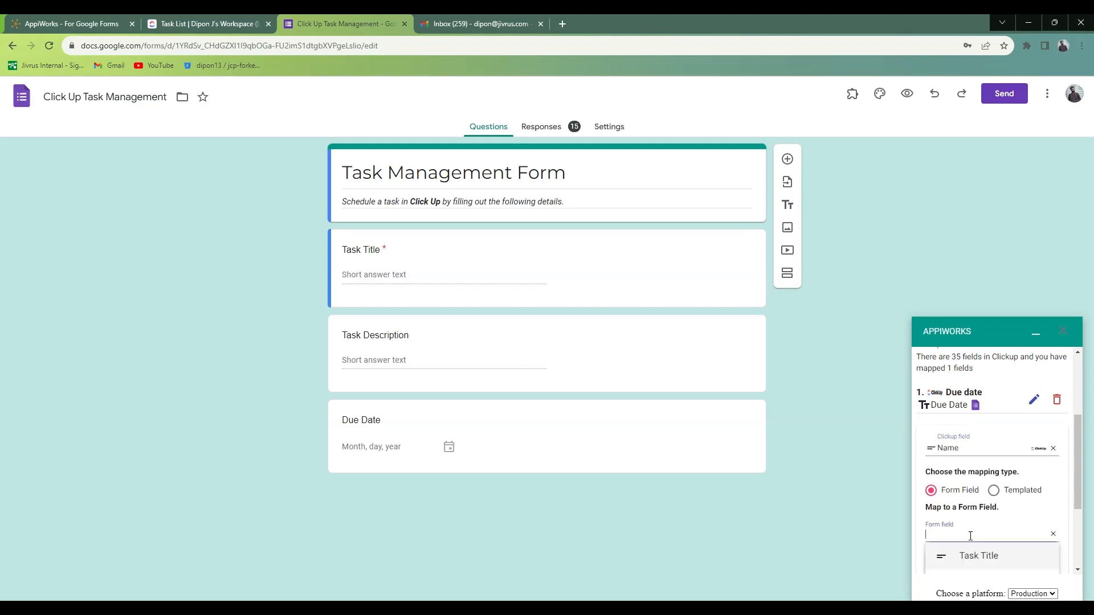
{"action": "scroll", "coordinate": [980, 536], "scroll_direction": "down", "scroll_amount": 2}
{"action": "left_click", "coordinate": [988, 448]}
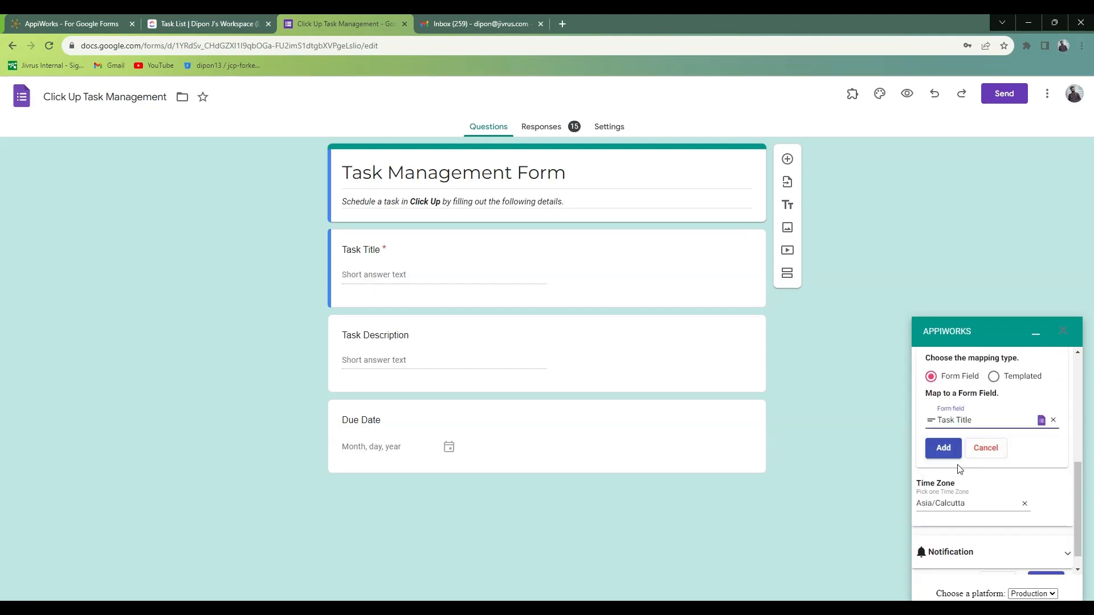
{"action": "scroll", "coordinate": [960, 469], "scroll_direction": "up", "scroll_amount": 1}
Map the Clickup description field to the Task Description form field and discard the extra blank mapping.
{"action": "left_click", "coordinate": [977, 366]}
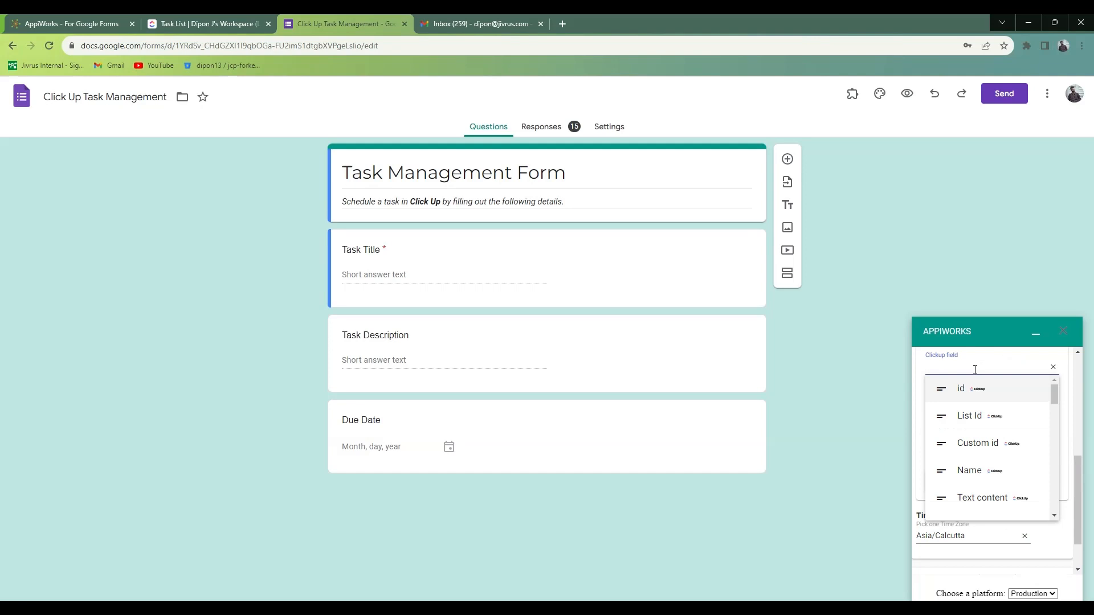
{"action": "scroll", "coordinate": [987, 481], "scroll_direction": "down", "scroll_amount": 1}
{"action": "left_click", "coordinate": [987, 478]}
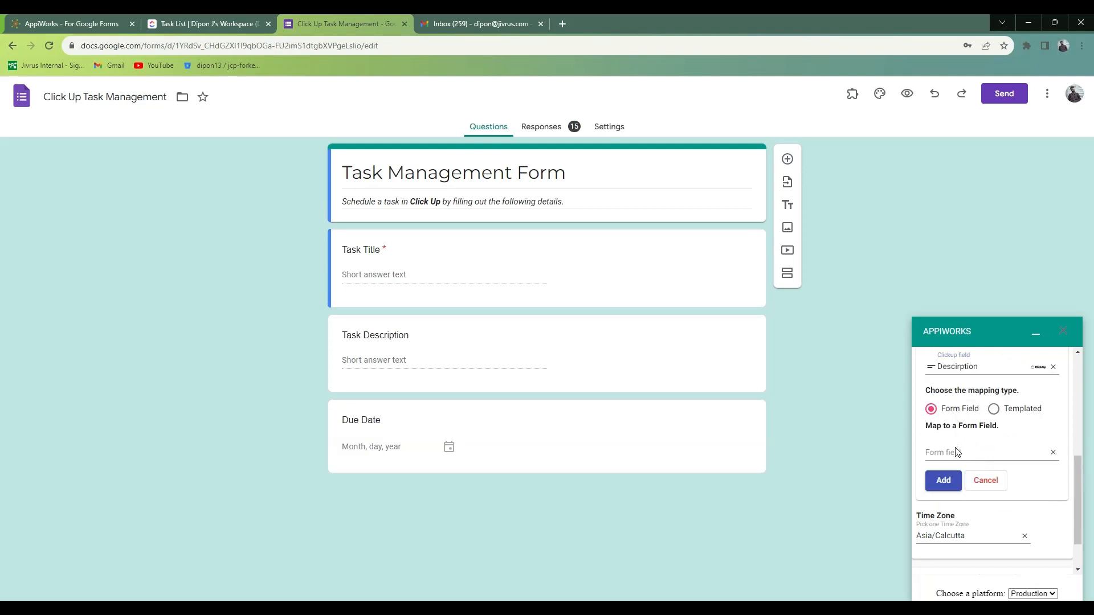
{"action": "left_click", "coordinate": [956, 451]}
{"action": "left_click", "coordinate": [971, 503]}
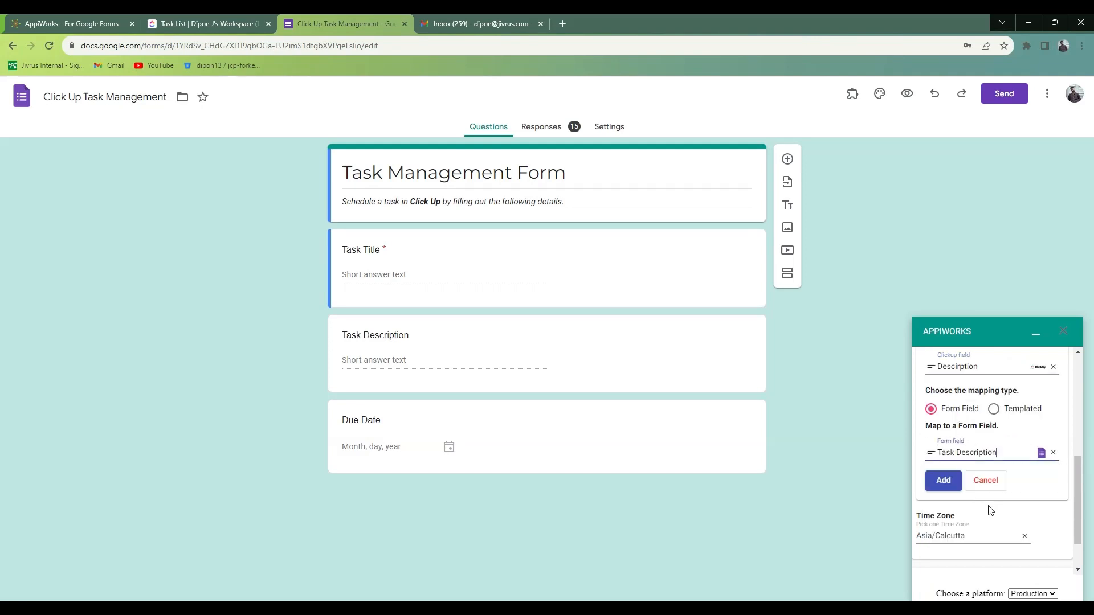
{"action": "left_click", "coordinate": [944, 480]}
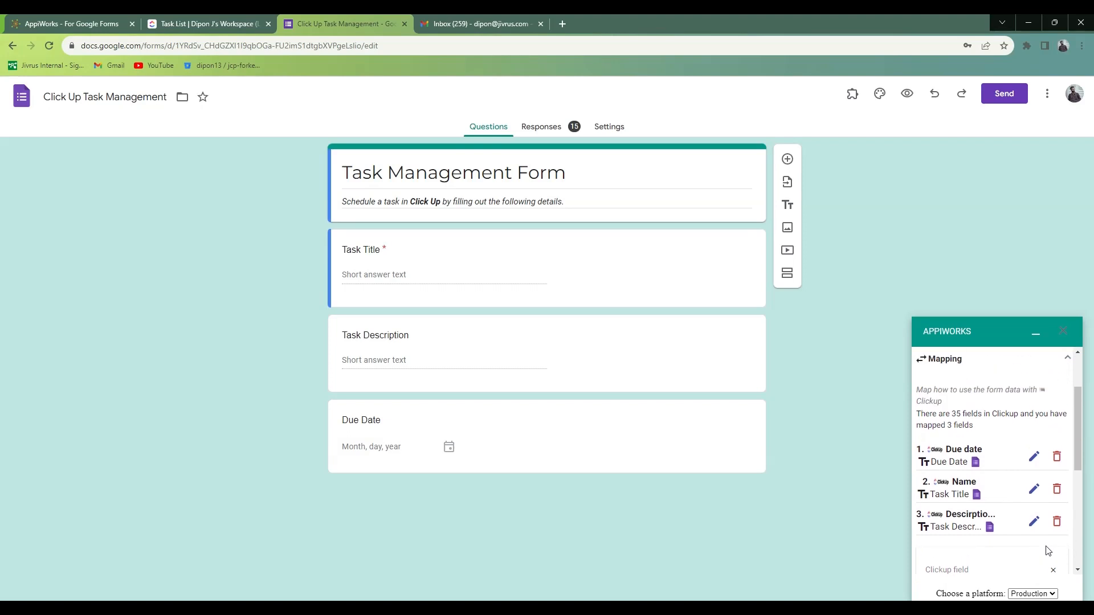
{"action": "scroll", "coordinate": [1049, 513], "scroll_direction": "down", "scroll_amount": 3}
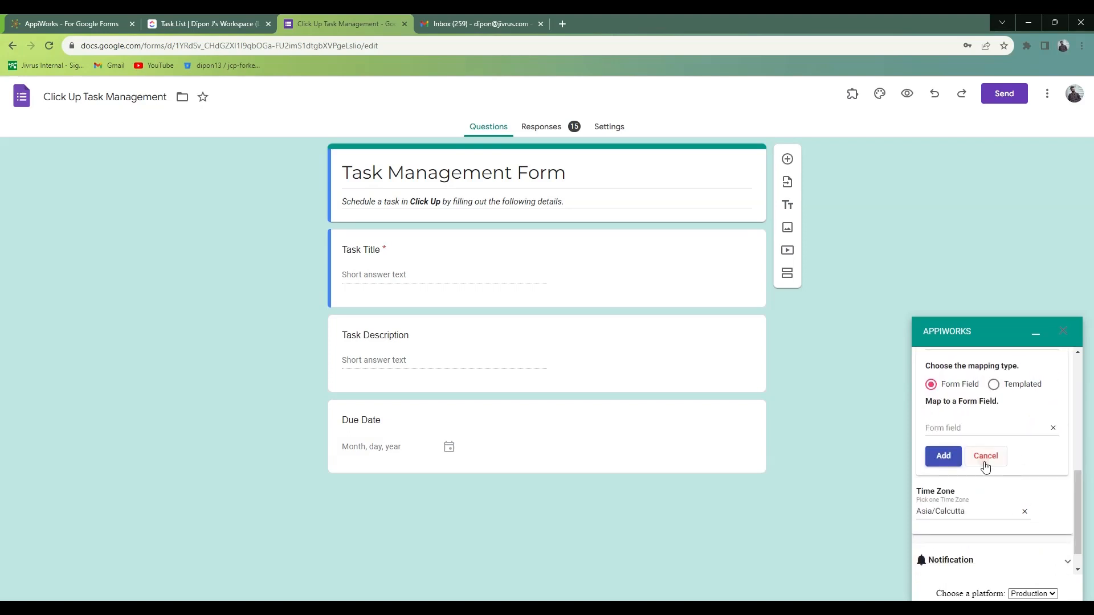
{"action": "left_click", "coordinate": [984, 456]}
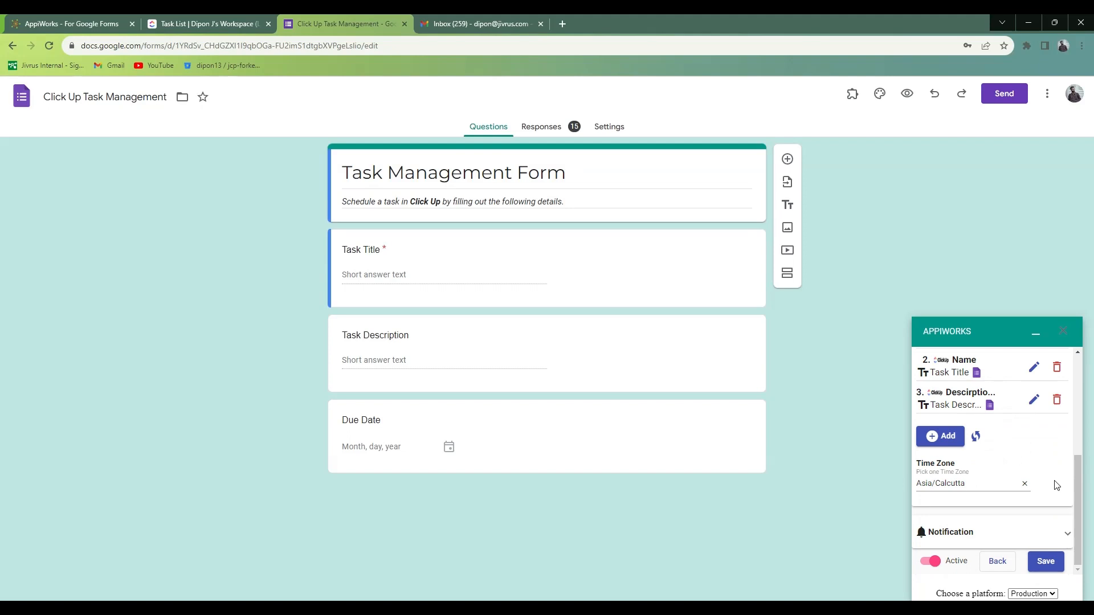
Add a notification to the service and choose SMTP as its application.
{"action": "left_click", "coordinate": [1034, 533]}
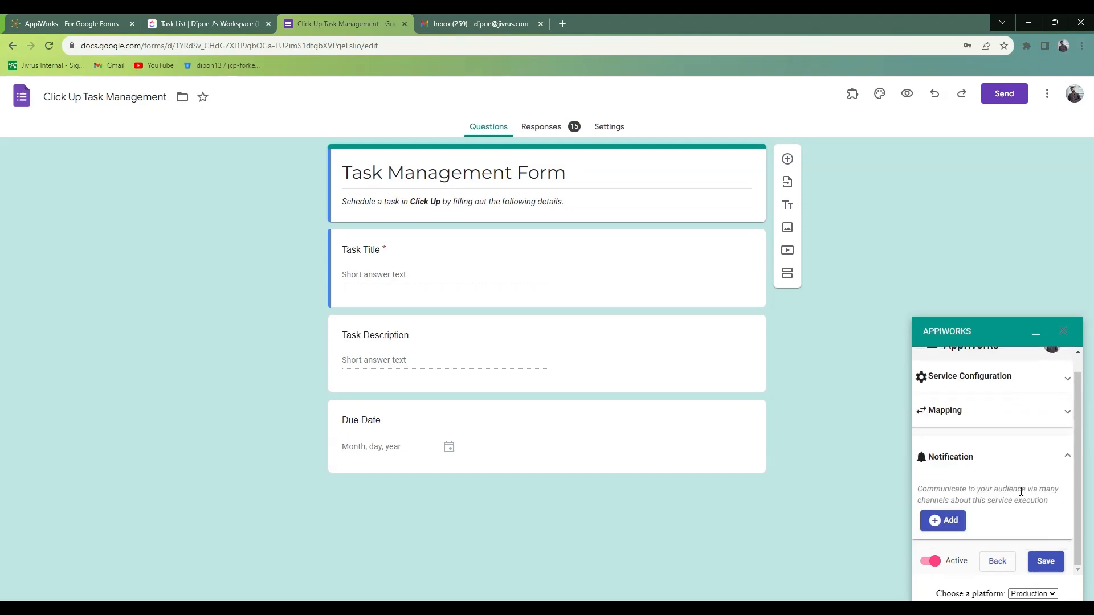
{"action": "left_click", "coordinate": [942, 520]}
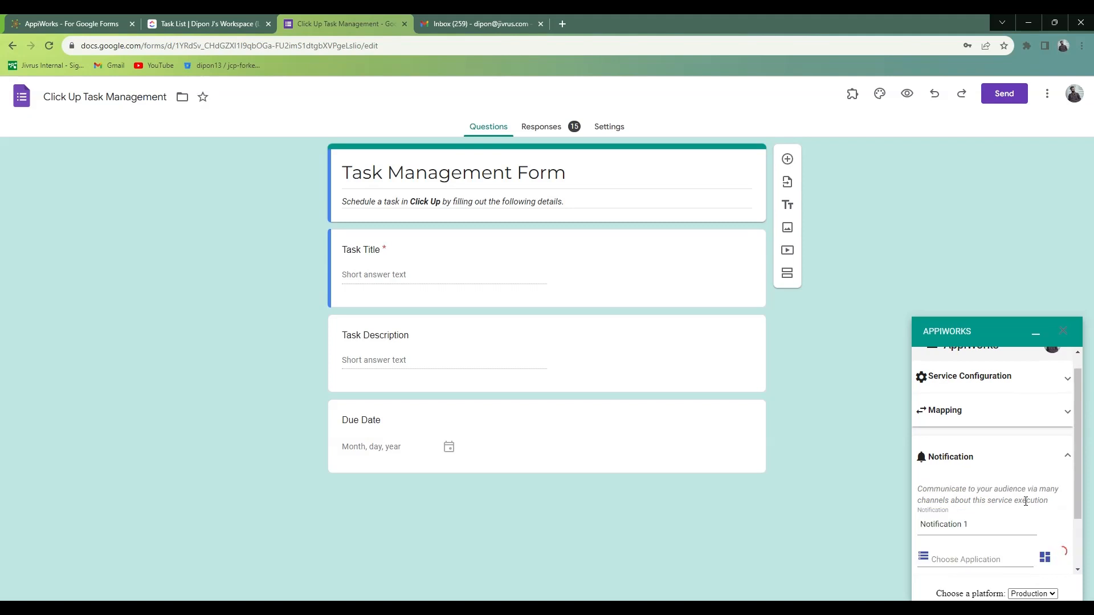
{"action": "scroll", "coordinate": [1026, 502], "scroll_direction": "down", "scroll_amount": 1}
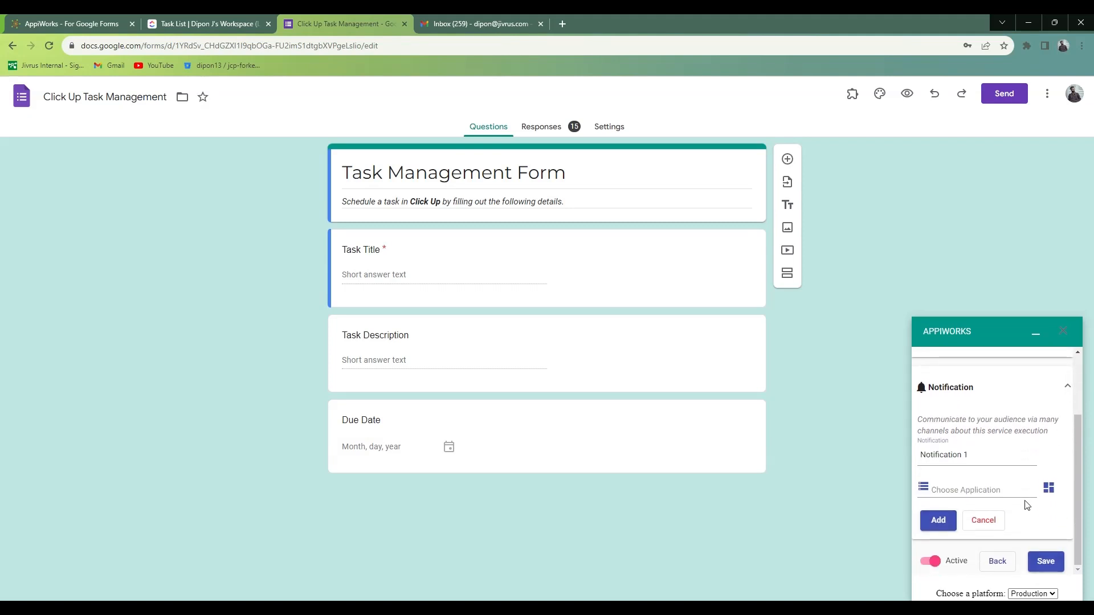
{"action": "left_click", "coordinate": [971, 488]}
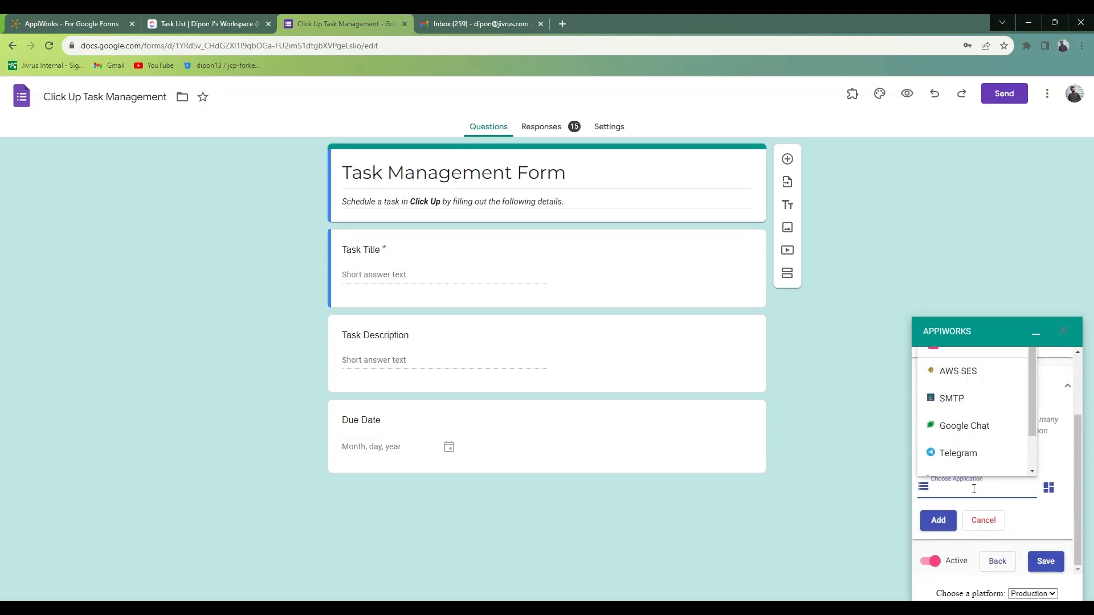
{"action": "scroll", "coordinate": [980, 436], "scroll_direction": "up", "scroll_amount": 1}
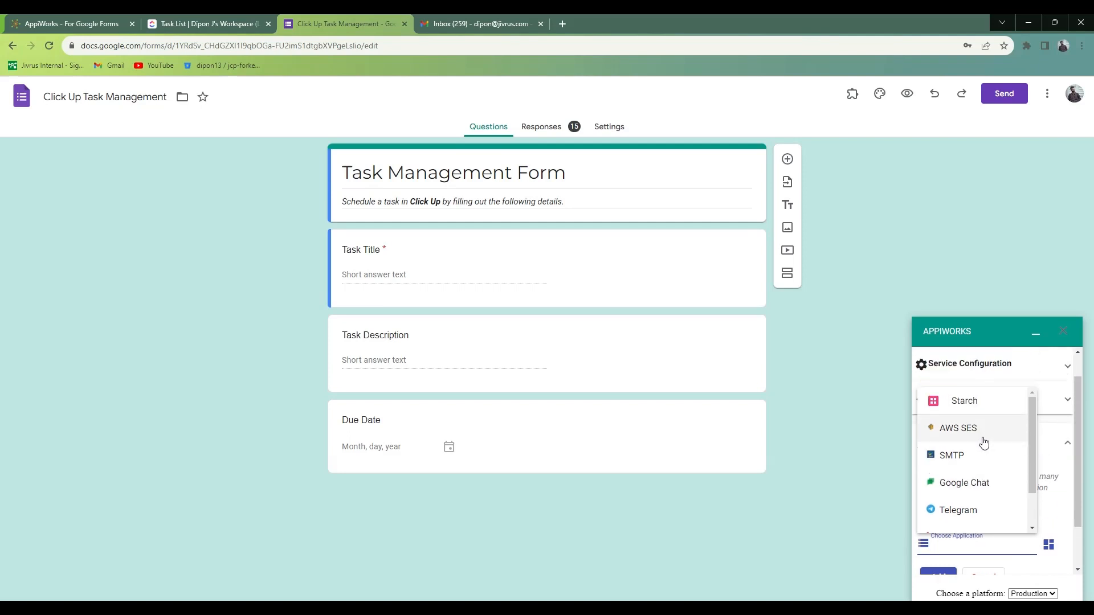
{"action": "scroll", "coordinate": [984, 443], "scroll_direction": "down", "scroll_amount": 1}
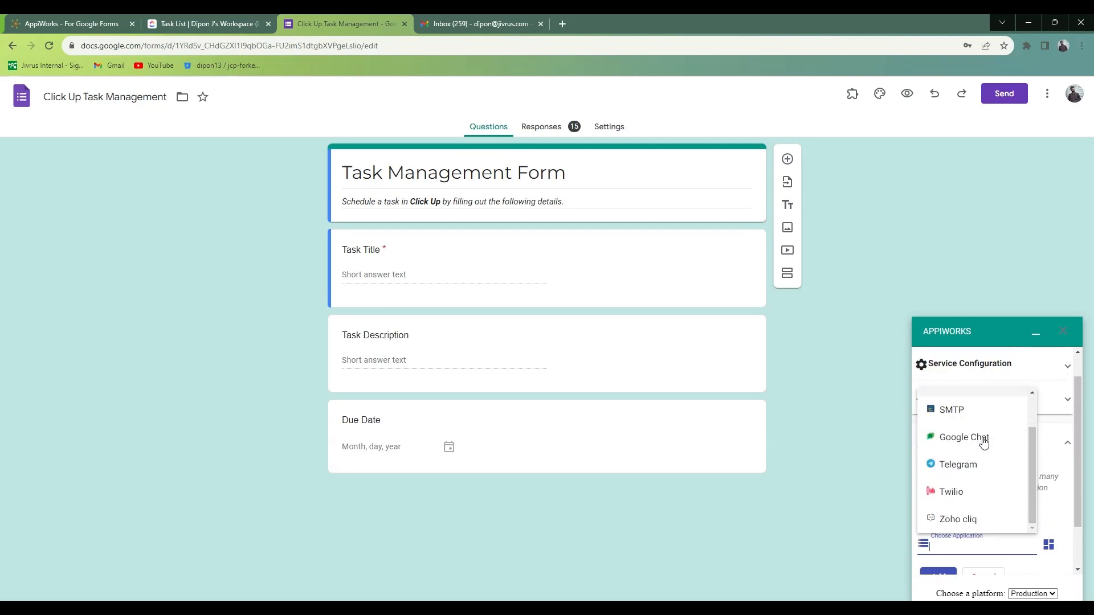
{"action": "scroll", "coordinate": [984, 442], "scroll_direction": "up", "scroll_amount": 1}
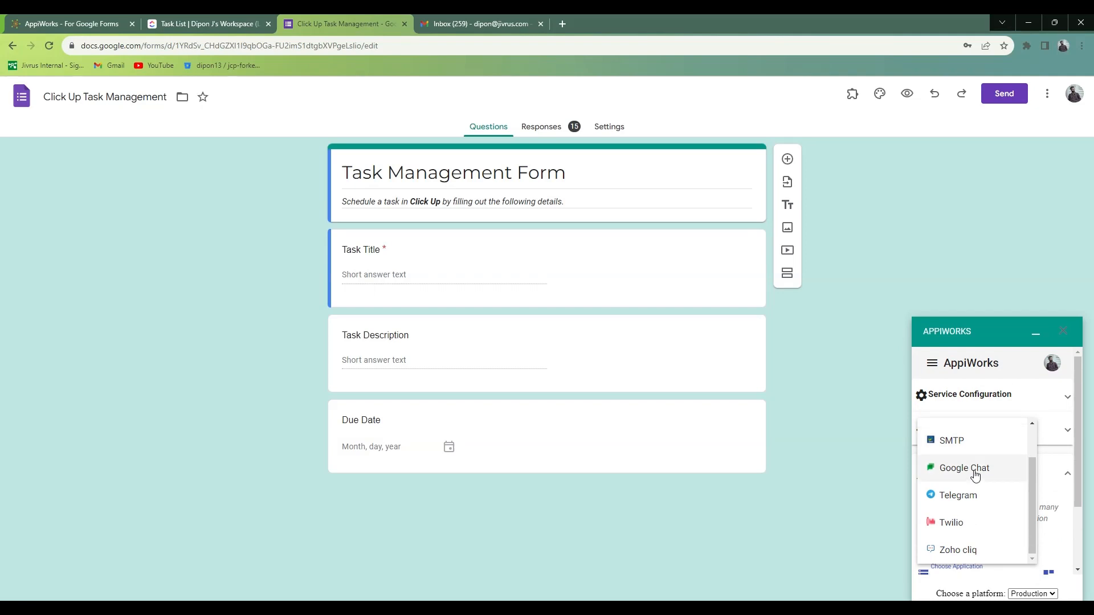
{"action": "scroll", "coordinate": [972, 481], "scroll_direction": "up", "scroll_amount": 1}
{"action": "left_click", "coordinate": [957, 491]}
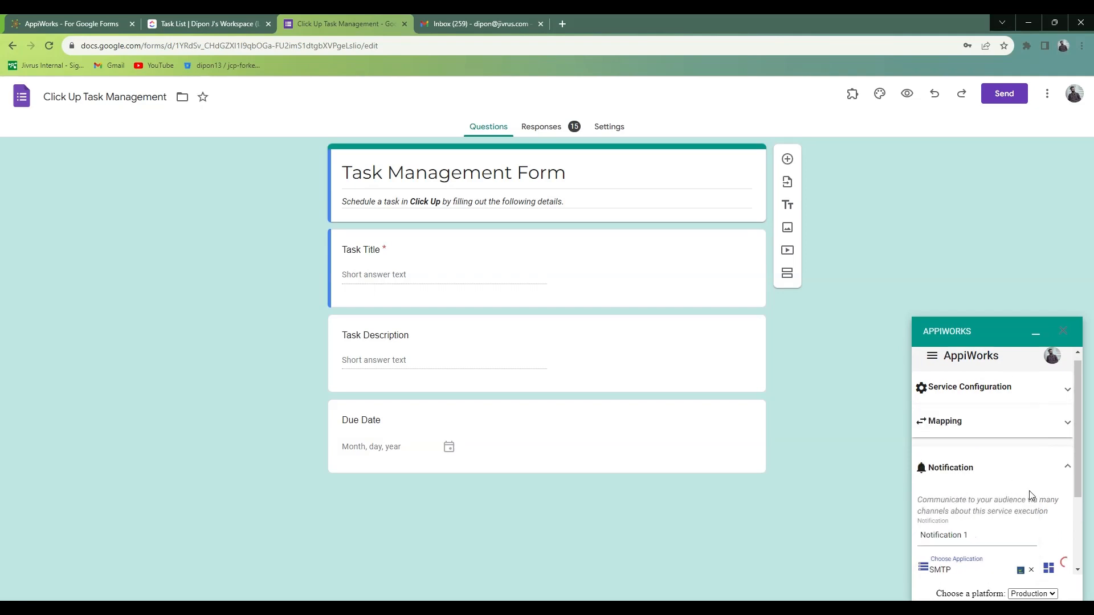
Check the existing SMTP connections and start creating a new one for the notification.
{"action": "scroll", "coordinate": [1053, 500], "scroll_direction": "down", "scroll_amount": 2}
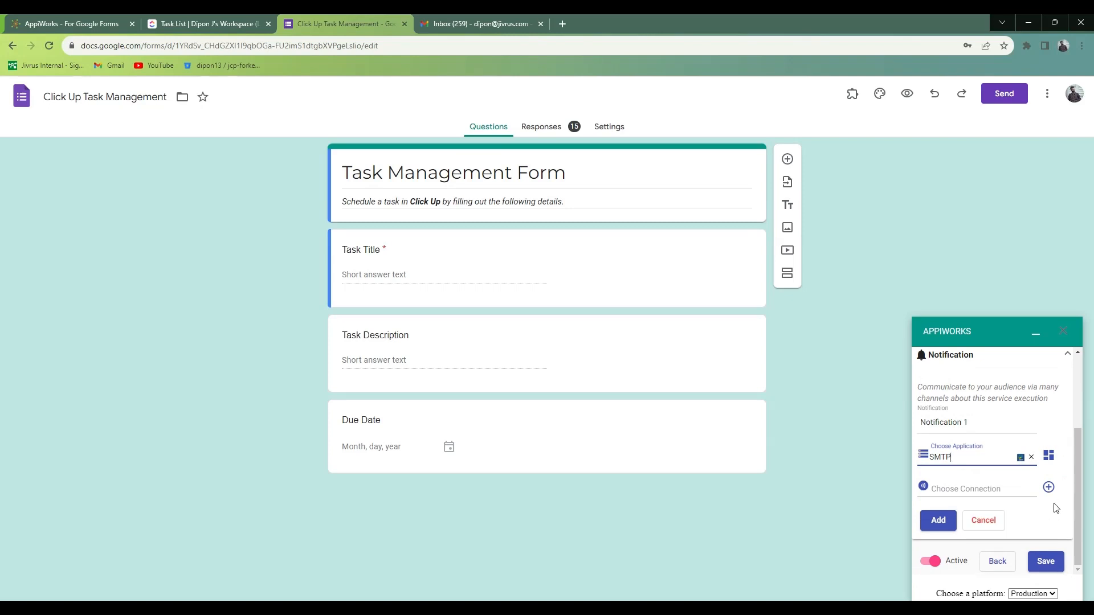
{"action": "left_click", "coordinate": [961, 490]}
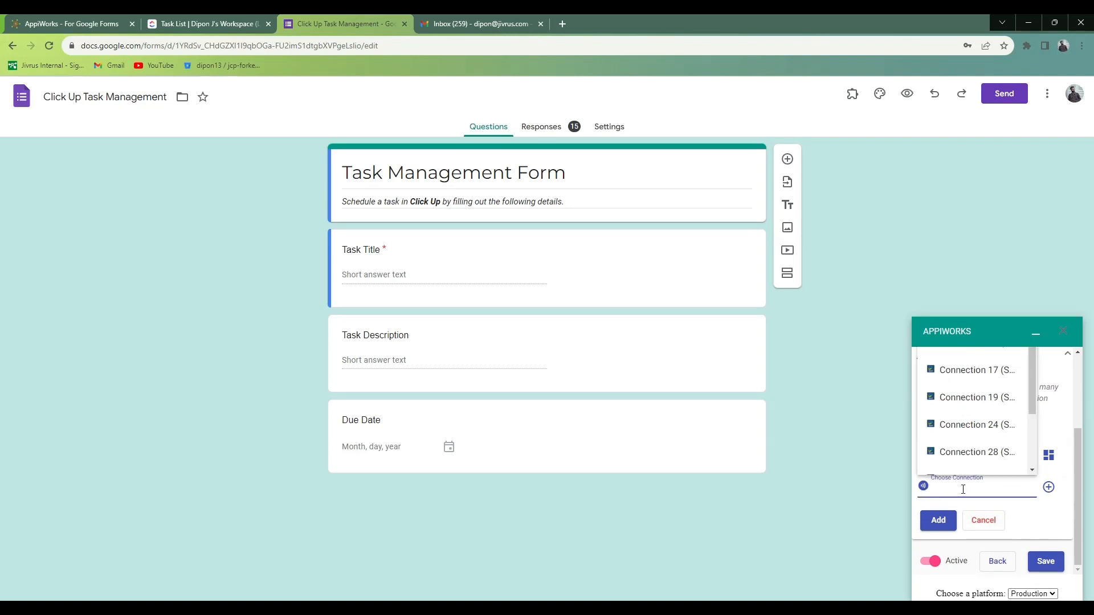
{"action": "scroll", "coordinate": [985, 450], "scroll_direction": "down", "scroll_amount": 2}
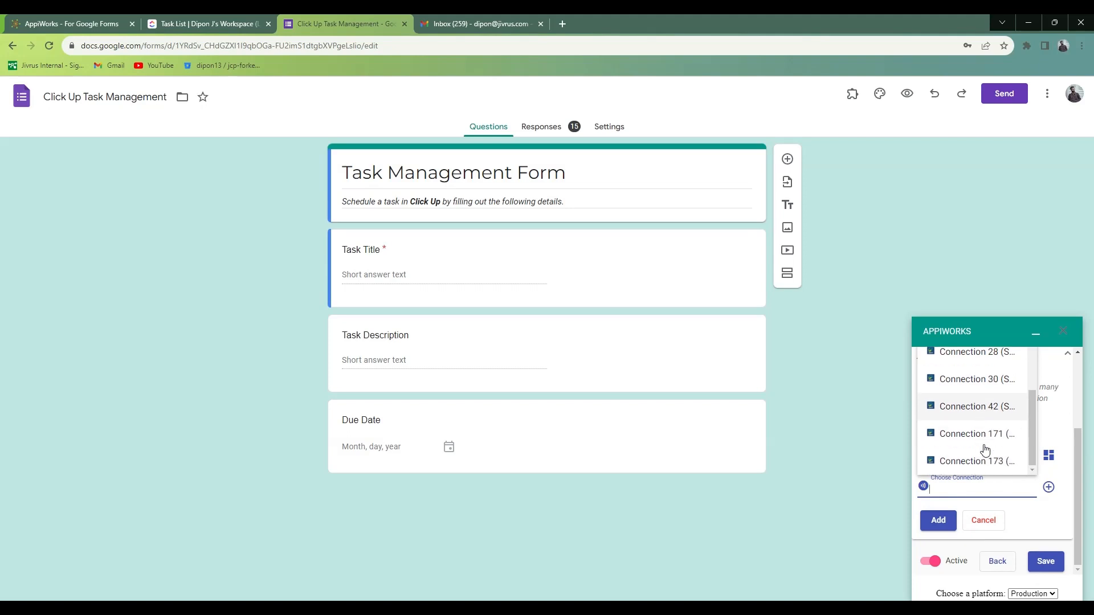
{"action": "scroll", "coordinate": [985, 450], "scroll_direction": "up", "scroll_amount": 1}
{"action": "left_click", "coordinate": [1058, 504]}
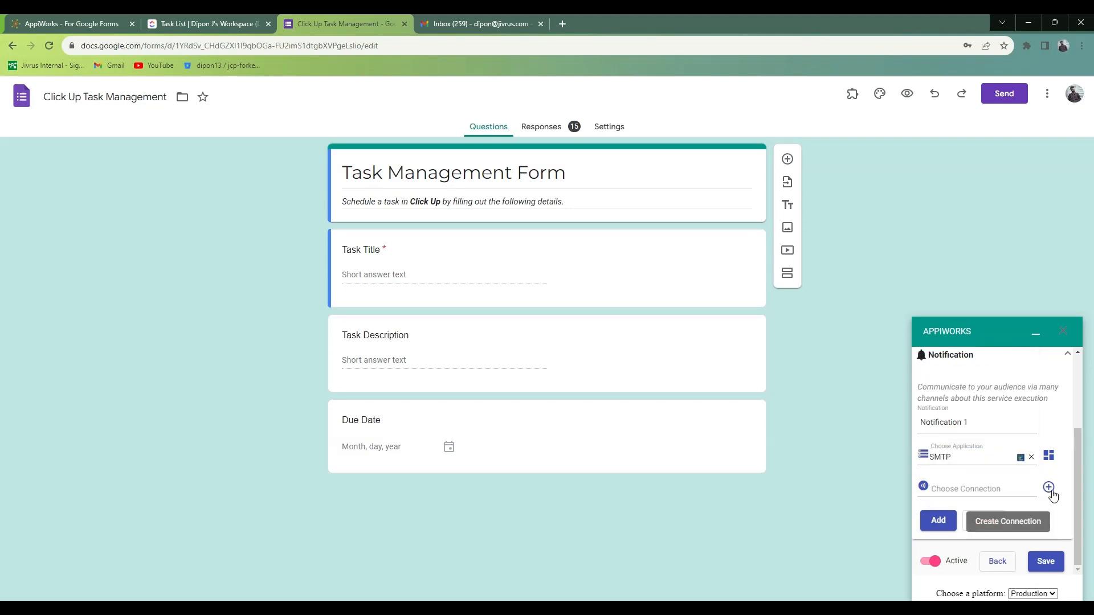
{"action": "left_click", "coordinate": [1050, 490]}
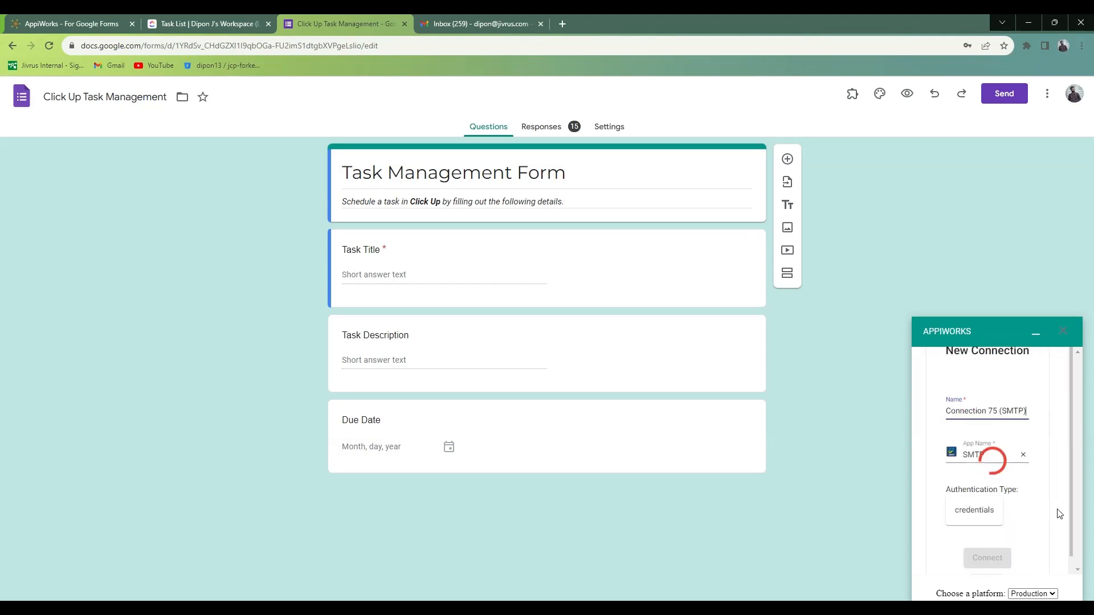
Fill in the SMTP host email-smtp.us-east-2.amazonaws.com, port 587, the account username and password, and connect.
{"action": "scroll", "coordinate": [1027, 511], "scroll_direction": "down", "scroll_amount": 3}
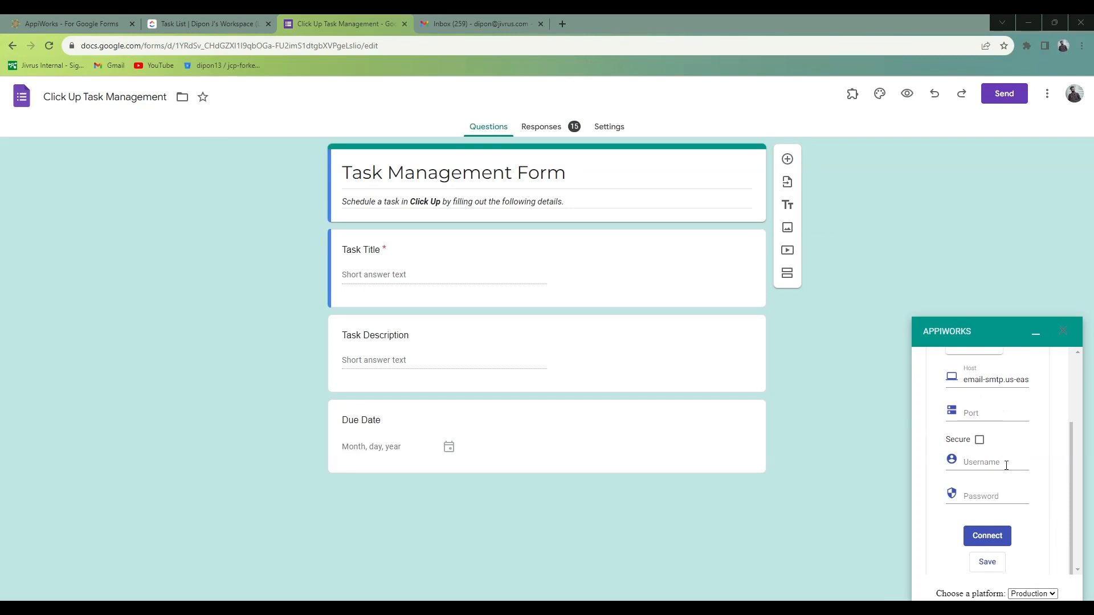
{"action": "left_click", "coordinate": [972, 414]}
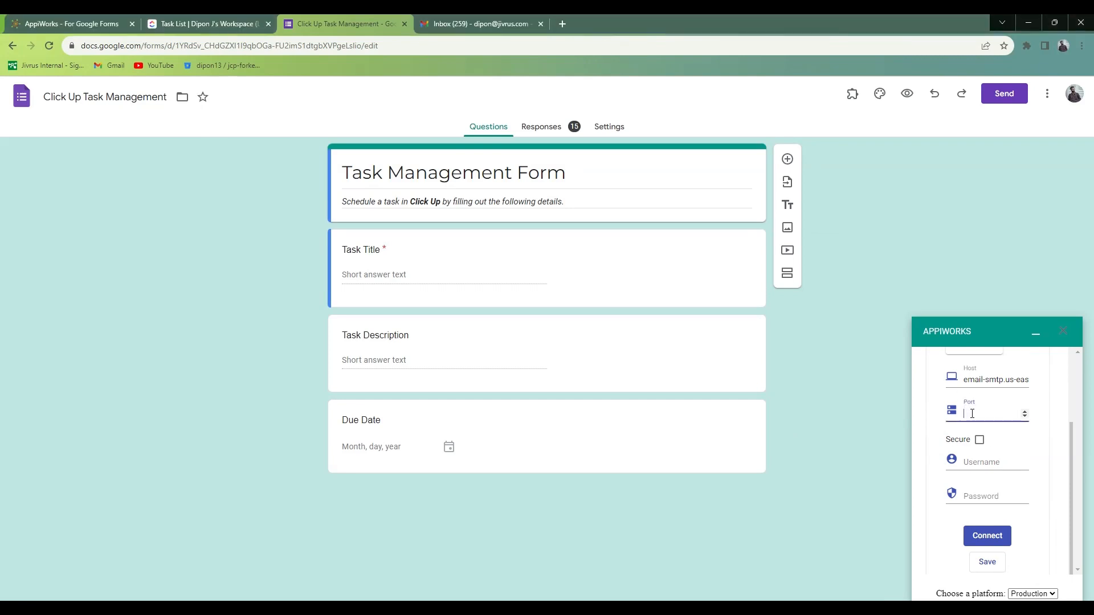
{"action": "left_click", "coordinate": [975, 462]}
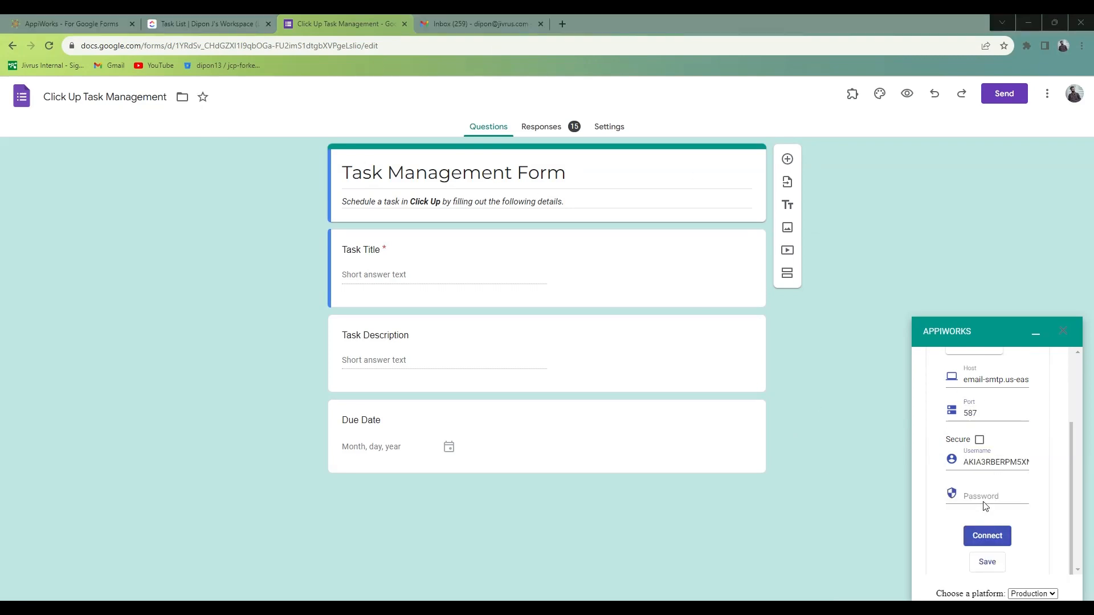
{"action": "left_click", "coordinate": [984, 496]}
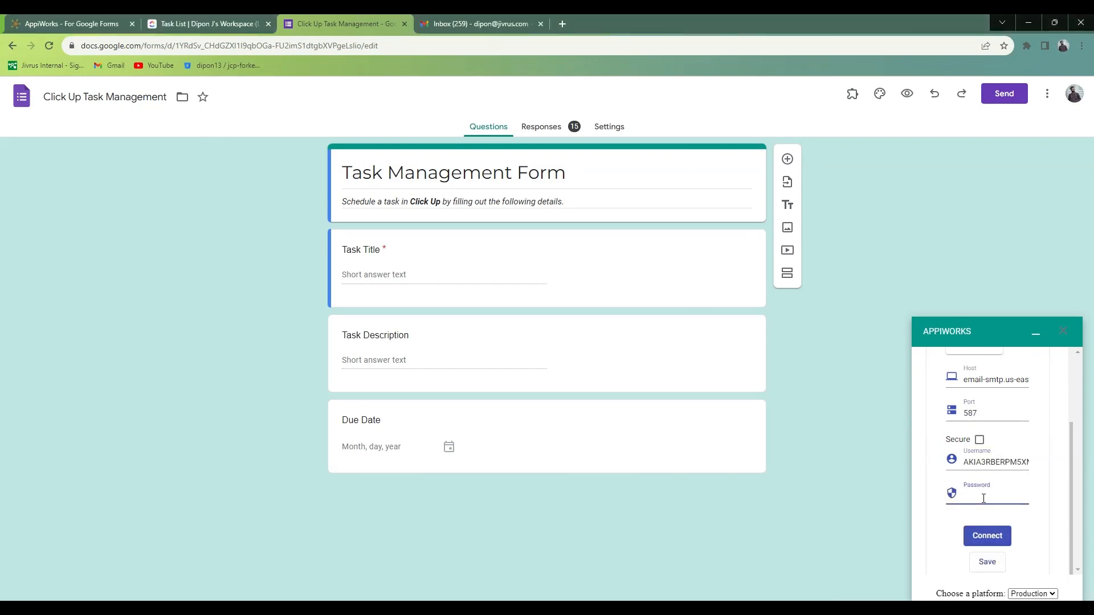
{"action": "key", "text": "ctrl+v"}
{"action": "scroll", "coordinate": [1000, 438], "scroll_direction": "up", "scroll_amount": 2}
{"action": "scroll", "coordinate": [999, 442], "scroll_direction": "down", "scroll_amount": 2}
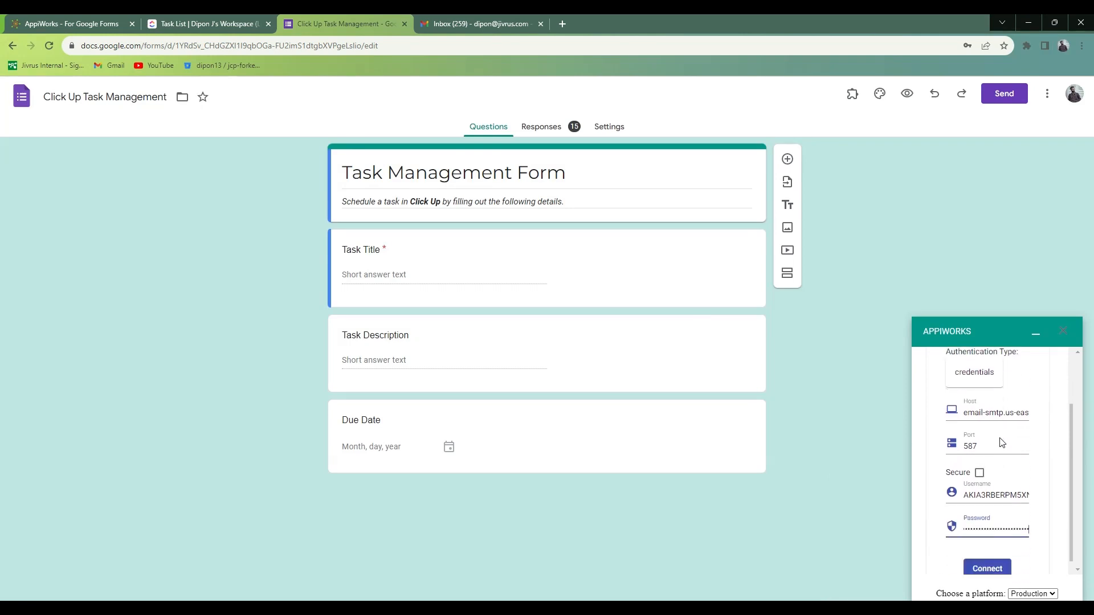
{"action": "left_click", "coordinate": [979, 512]}
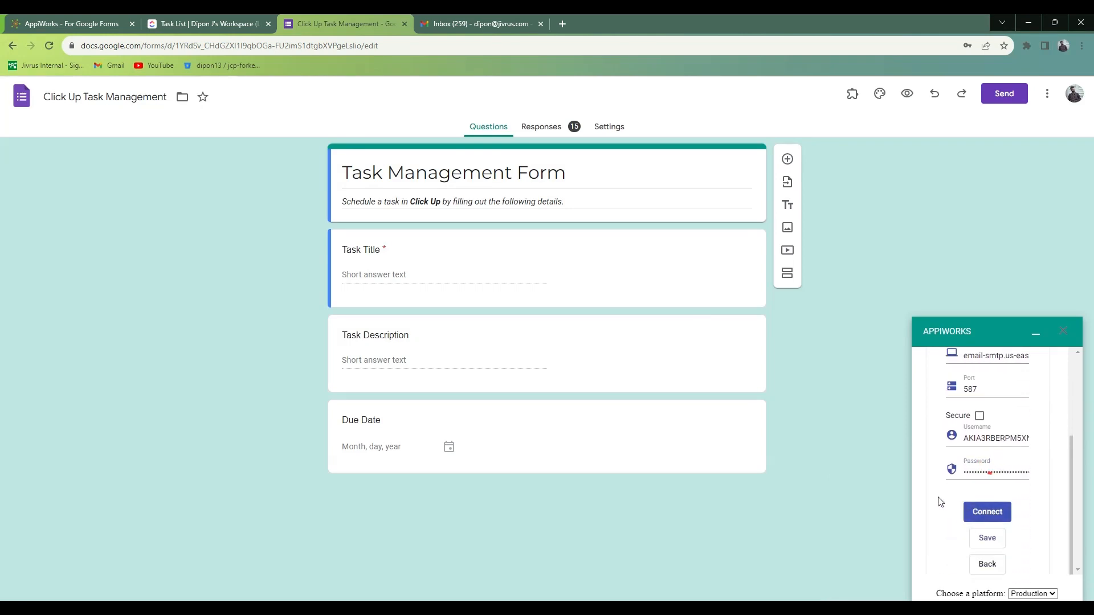
Enter the sender's e-mail address as From and the recipient's e-mail address as To in the notification.
{"action": "scroll", "coordinate": [997, 416], "scroll_direction": "down", "scroll_amount": 1}
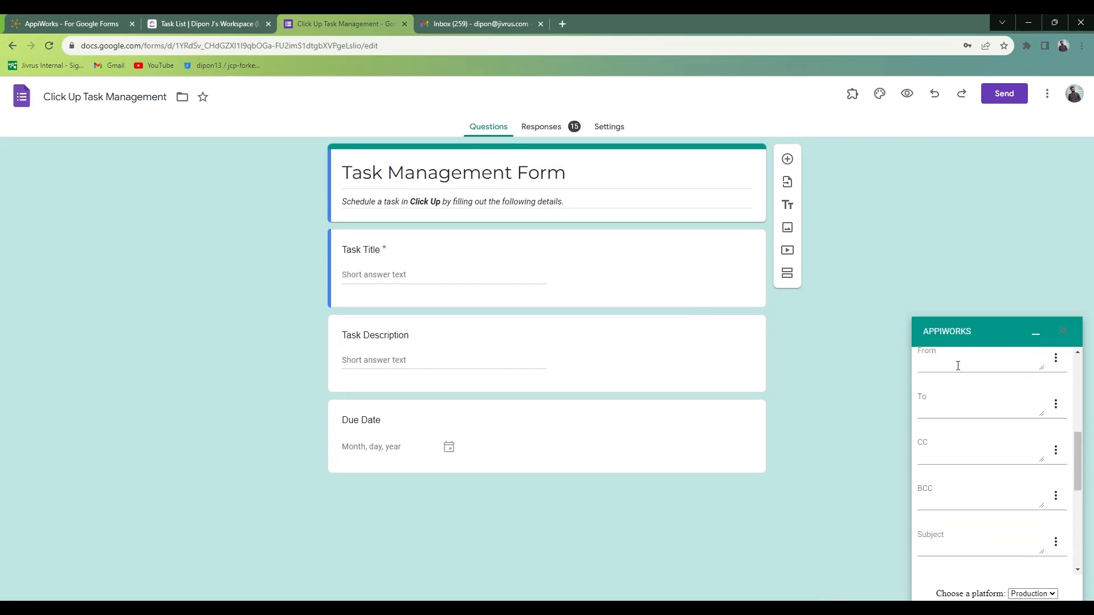
{"action": "left_click", "coordinate": [956, 363]}
{"action": "type", "text": "dip"}
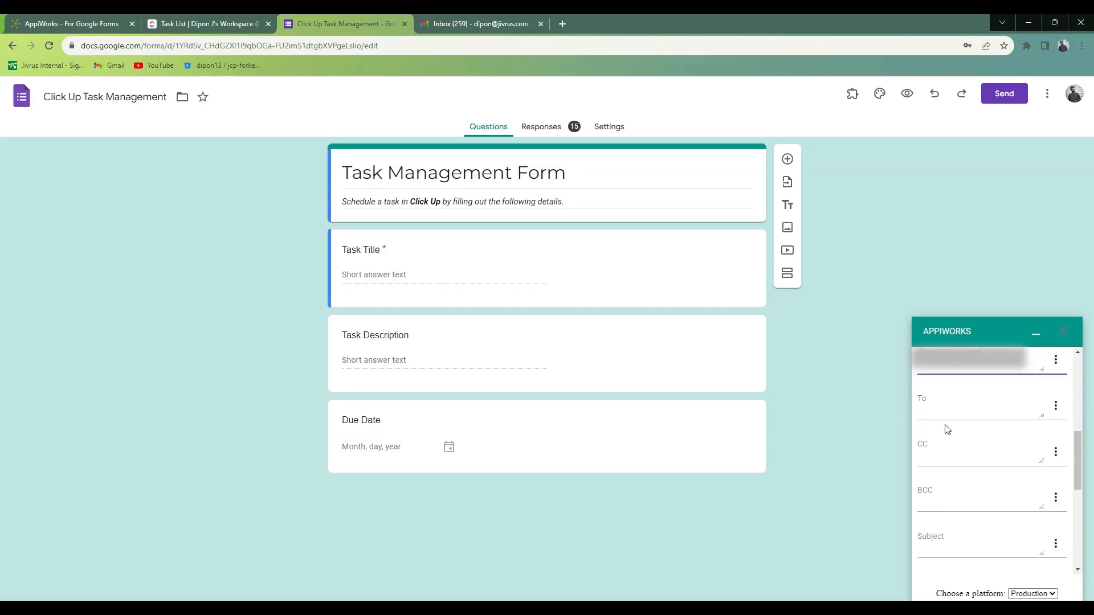
{"action": "left_click", "coordinate": [948, 404]}
{"action": "type", "text": "d"}
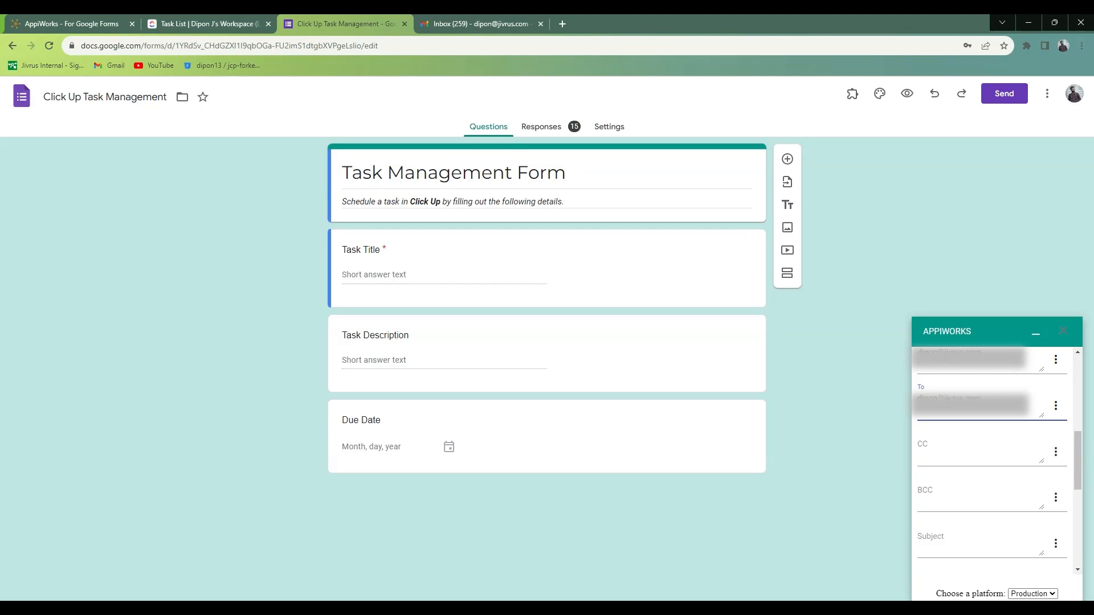
Set the notification subject to "TASK CREATED :" followed by the Task Title form field placeholder.
{"action": "scroll", "coordinate": [980, 457], "scroll_direction": "down", "scroll_amount": 3}
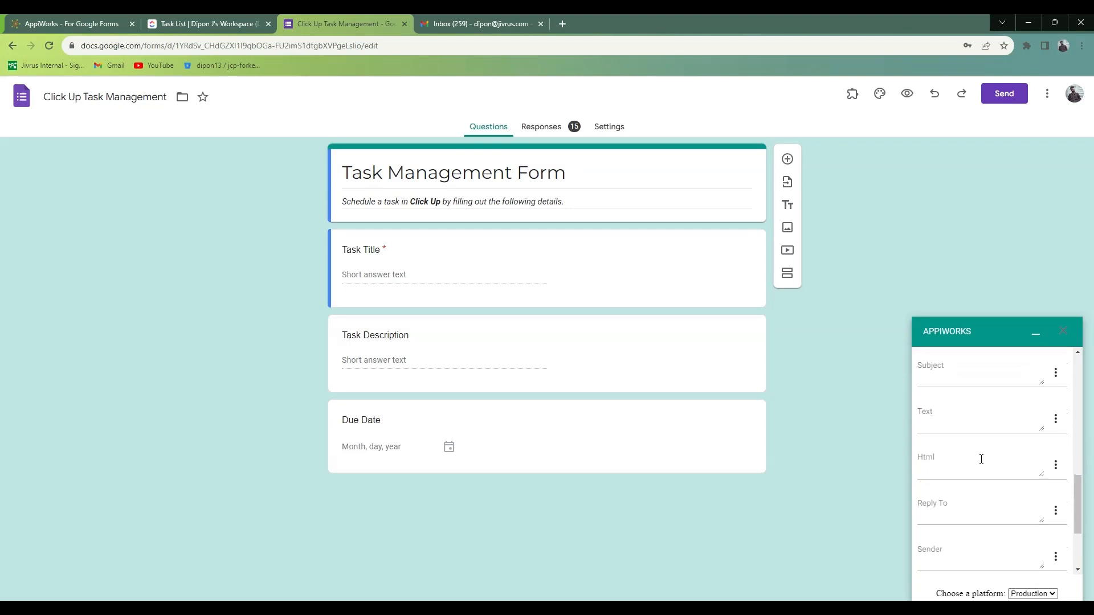
{"action": "left_click", "coordinate": [962, 373]}
{"action": "type", "text": "TASK CREATED"}
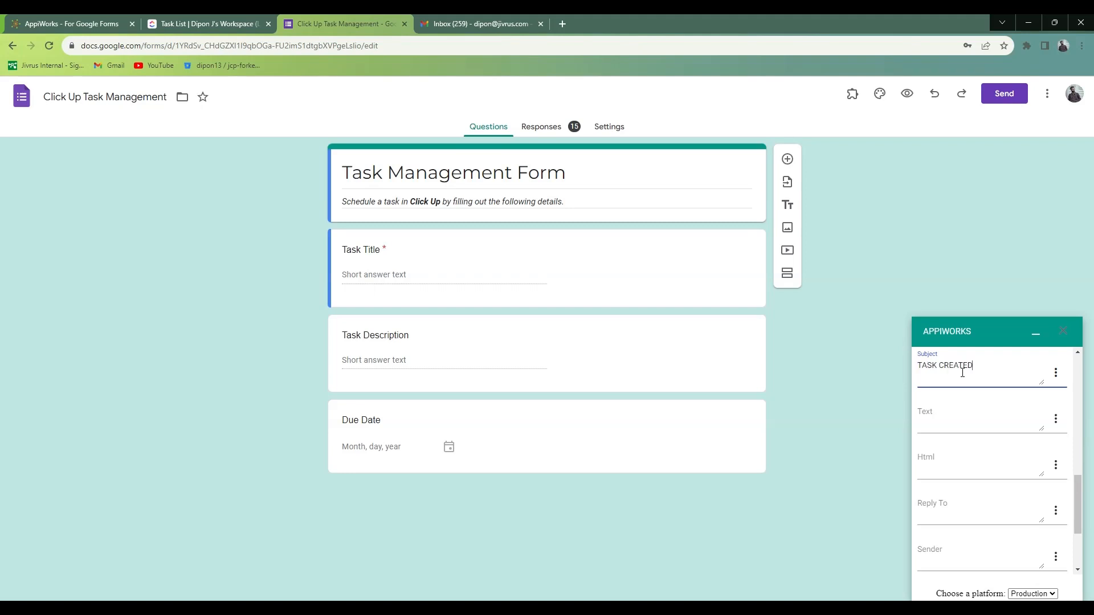
{"action": "left_click", "coordinate": [1056, 375]}
{"action": "left_click", "coordinate": [1023, 401]}
Set the notification text to the Task Description placeholder followed by "is scheduled on" and the Due Date placeholder.
{"action": "left_click", "coordinate": [1056, 420]}
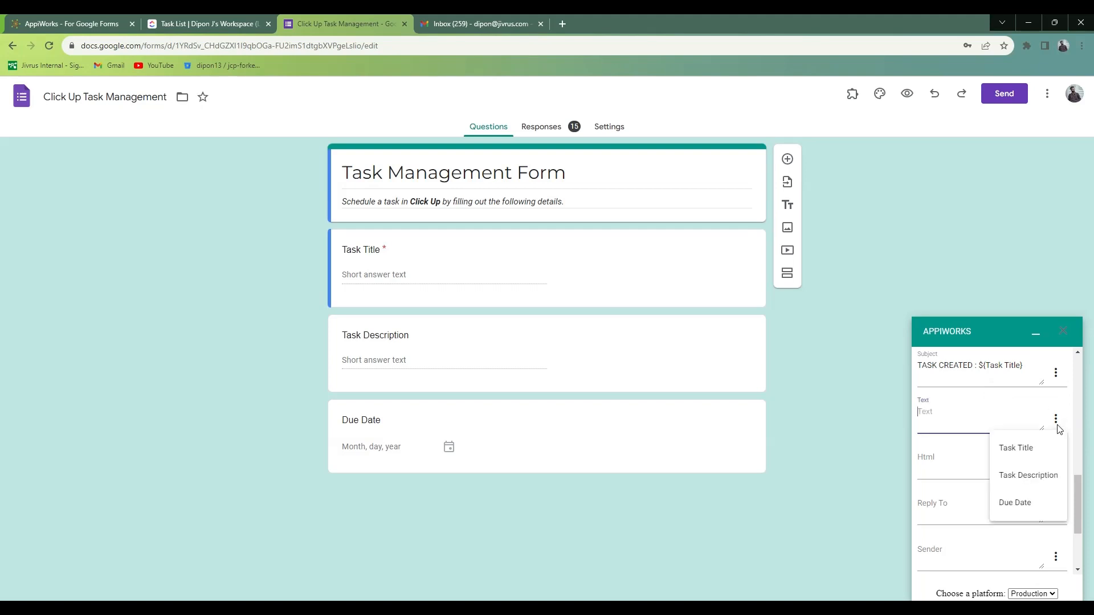
{"action": "left_click", "coordinate": [1012, 476]}
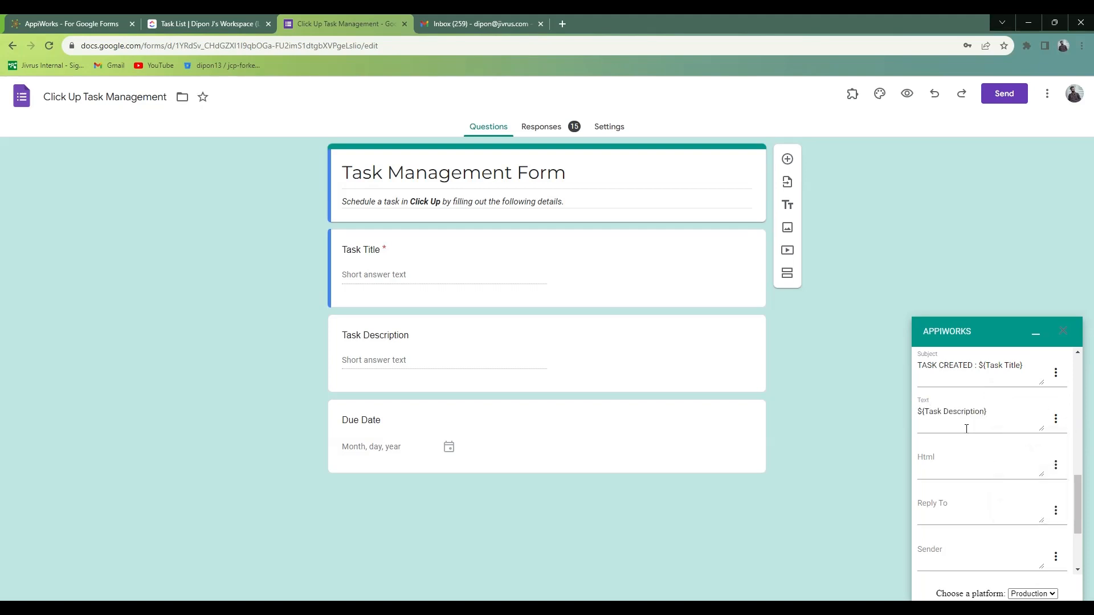
{"action": "left_click", "coordinate": [996, 415]}
{"action": "type", "text": "is scheduled on ${Due Date}"}
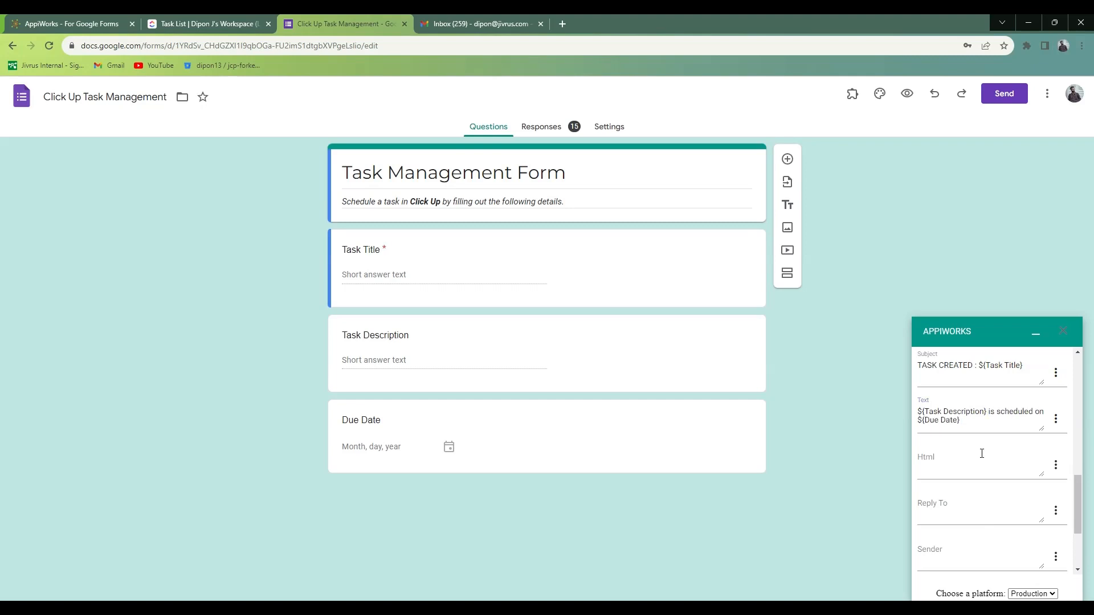
Add the completed notification to the service and save the service.
{"action": "scroll", "coordinate": [981, 453], "scroll_direction": "down", "scroll_amount": 2}
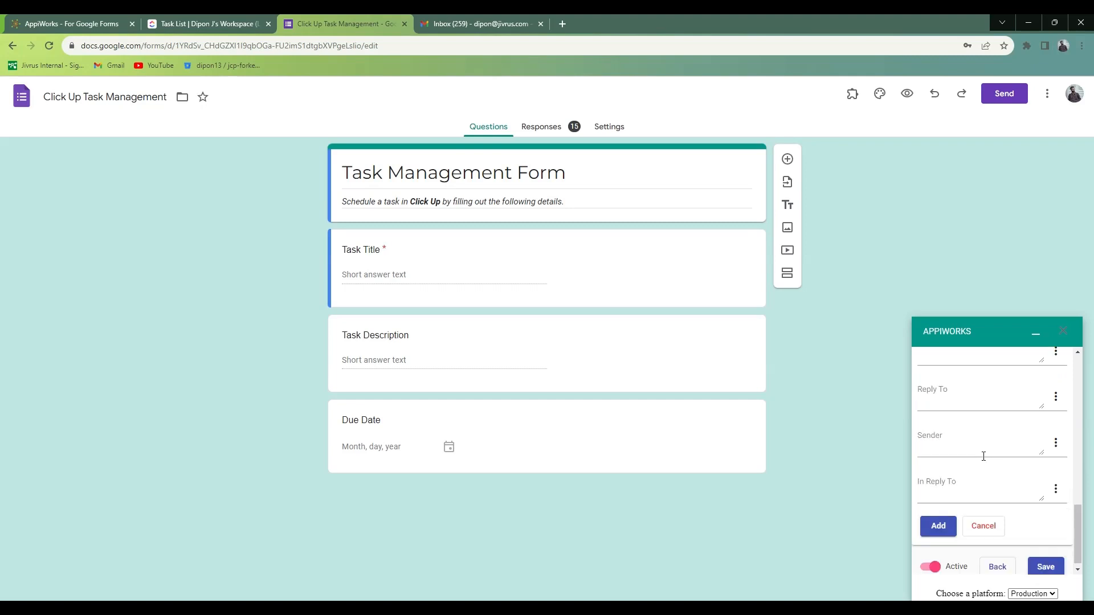
{"action": "left_click", "coordinate": [938, 524]}
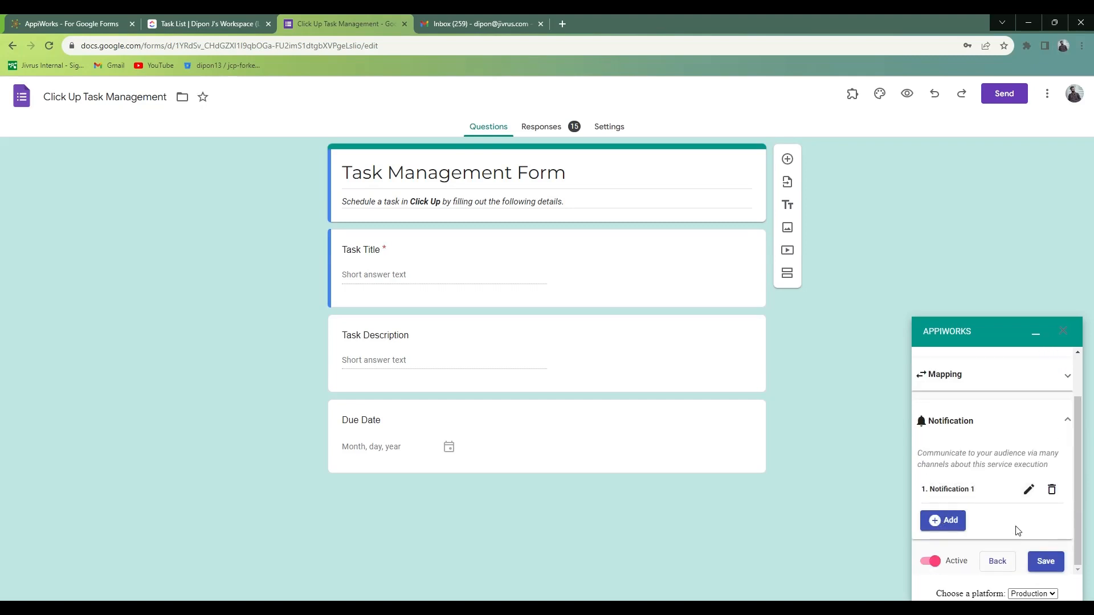
{"action": "left_click", "coordinate": [1053, 565]}
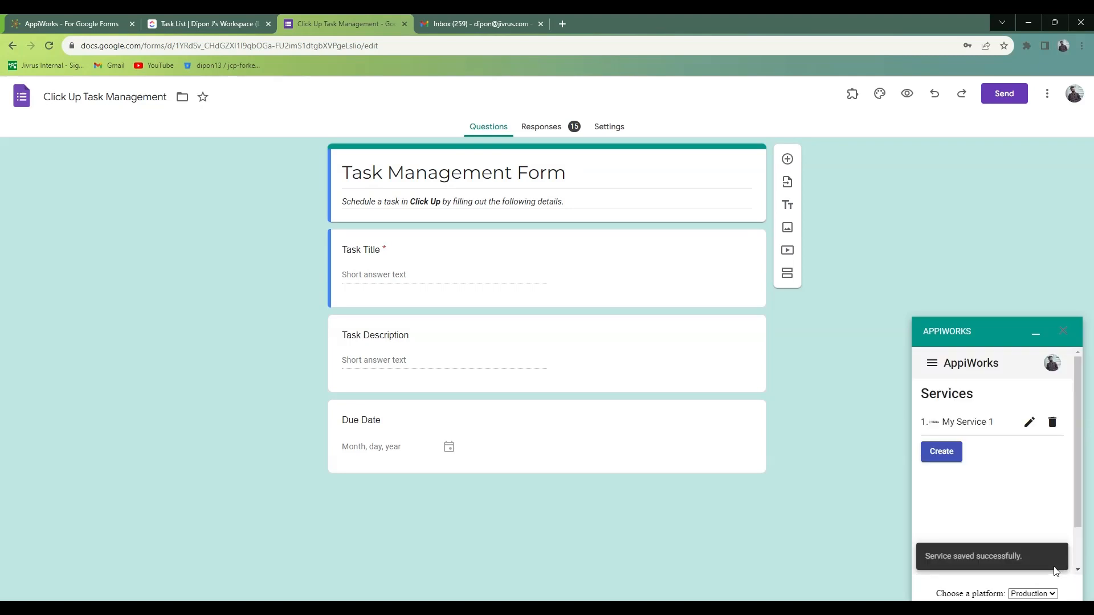
Preview the form and submit a response titled Team Meeting, described as Company Performance Review meeting, with due date 06-09-2023.
{"action": "left_click", "coordinate": [1035, 334]}
{"action": "left_click", "coordinate": [901, 107]}
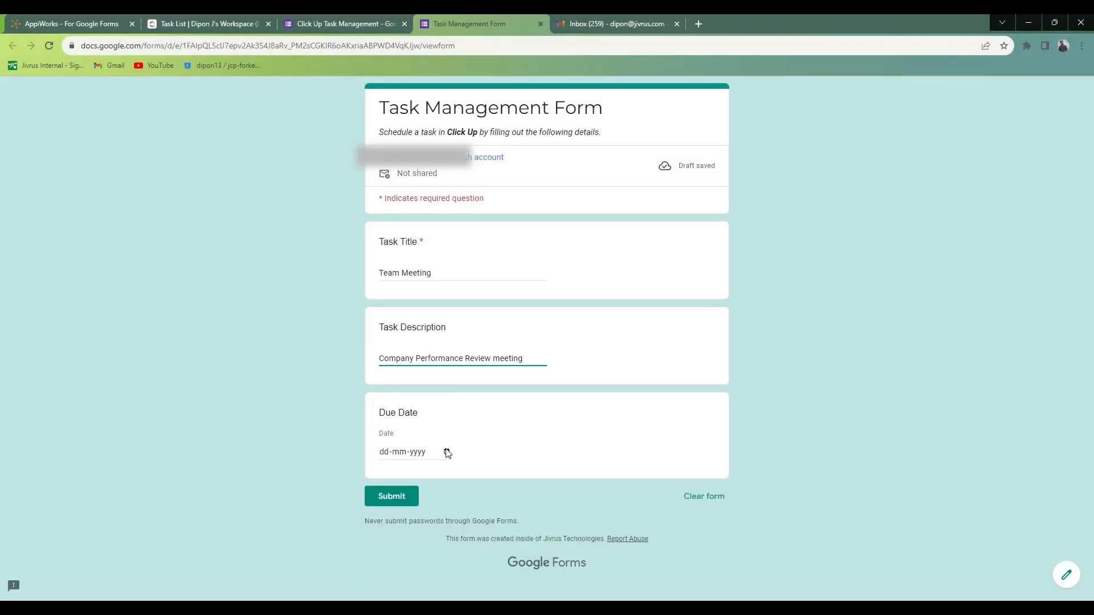
{"action": "left_click", "coordinate": [447, 452]}
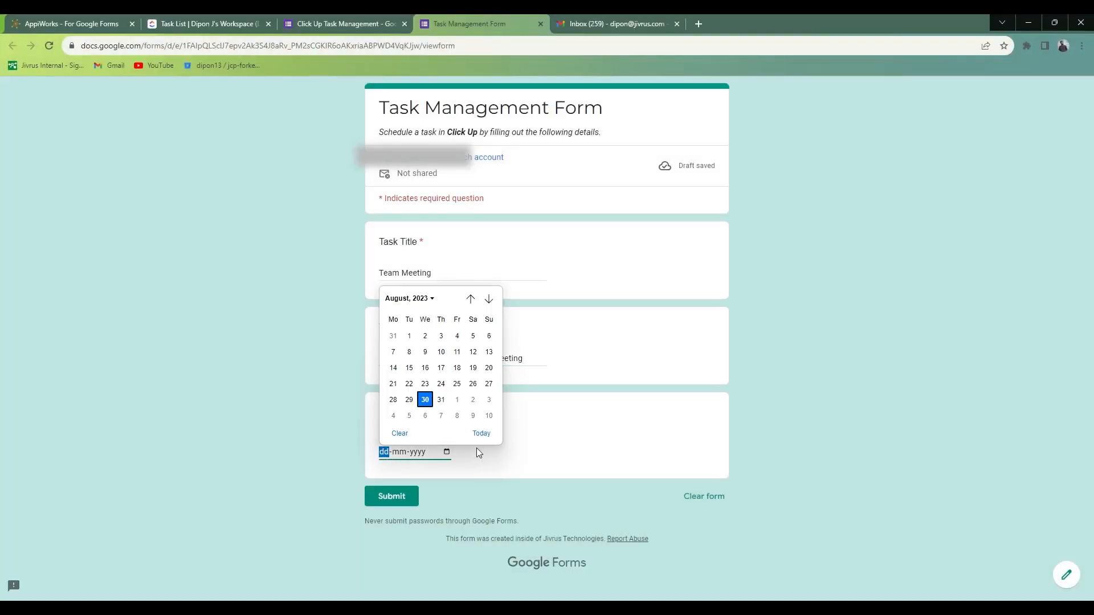
{"action": "left_click", "coordinate": [426, 353]}
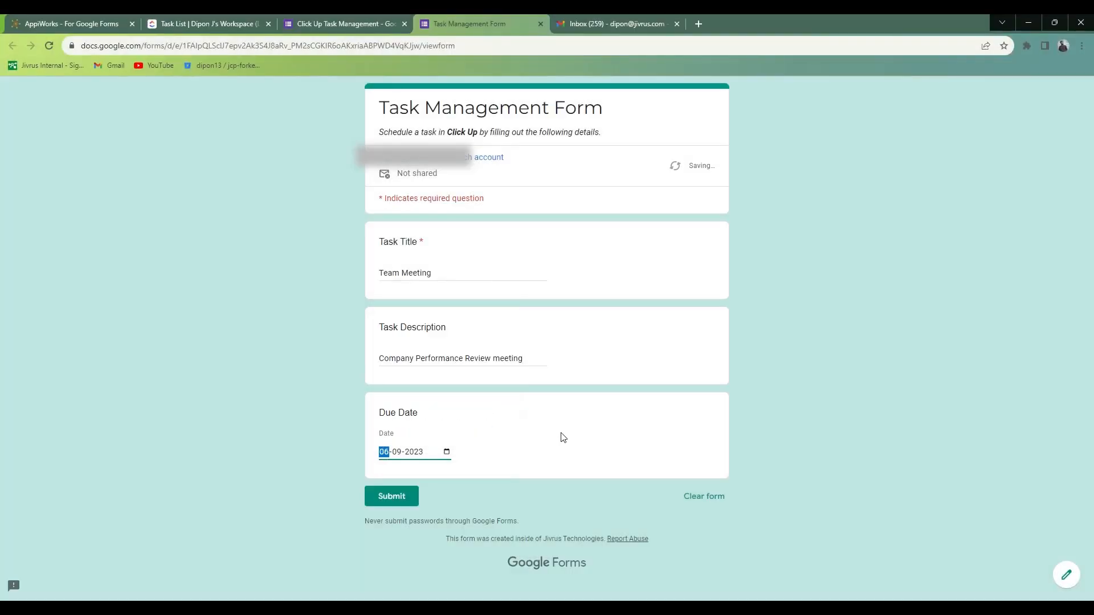
{"action": "left_click", "coordinate": [393, 497]}
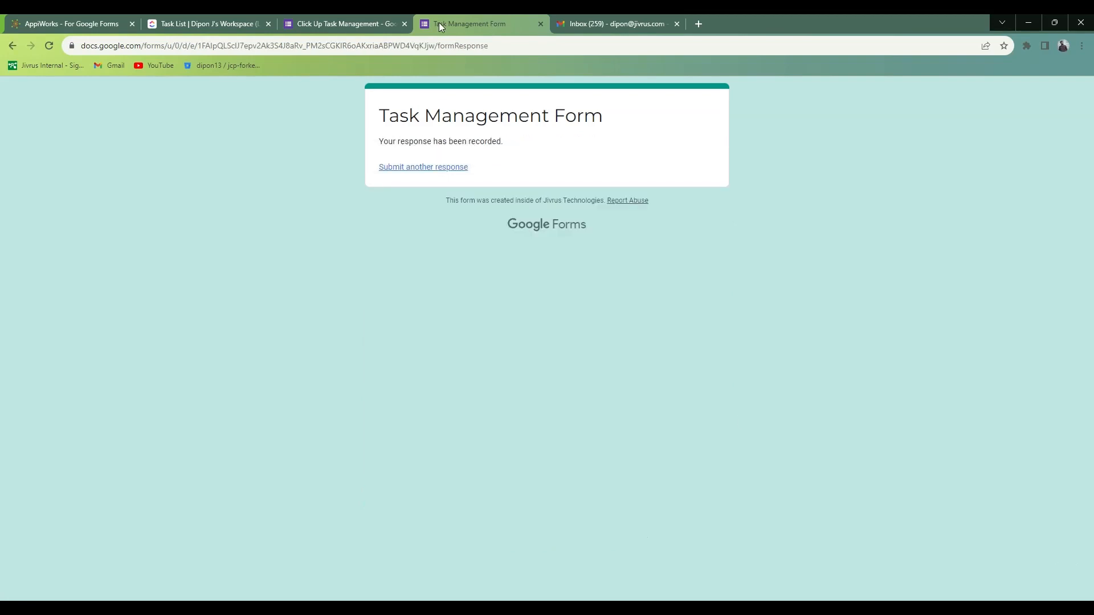
Close the submitted form, switch to the Gmail inbox and open the notification e-mail for the Team Meeting task.
{"action": "left_click", "coordinate": [540, 23]}
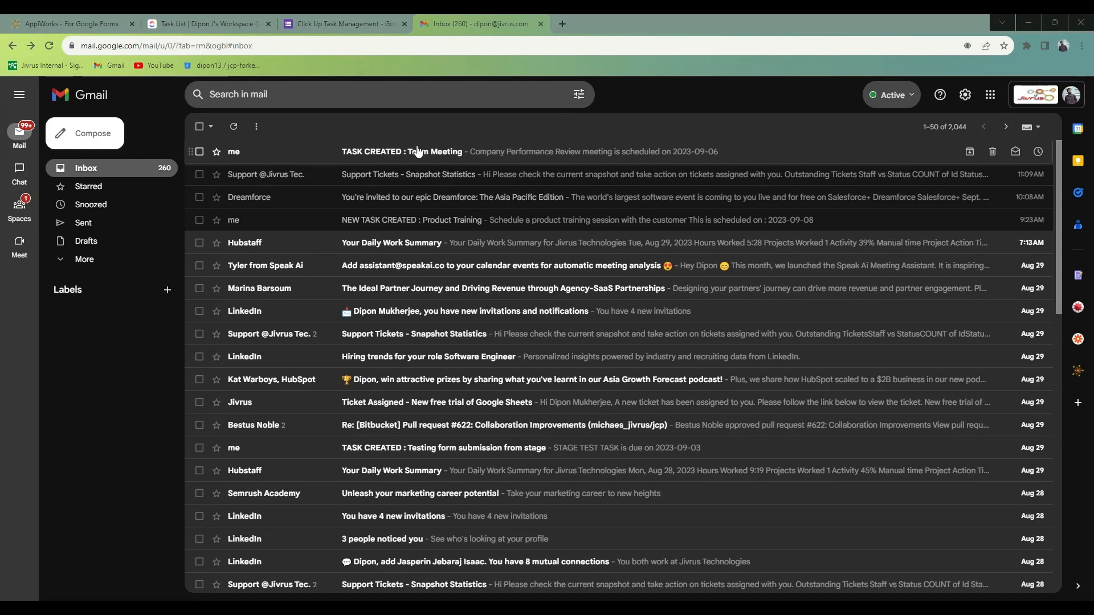
{"action": "left_click", "coordinate": [199, 152]}
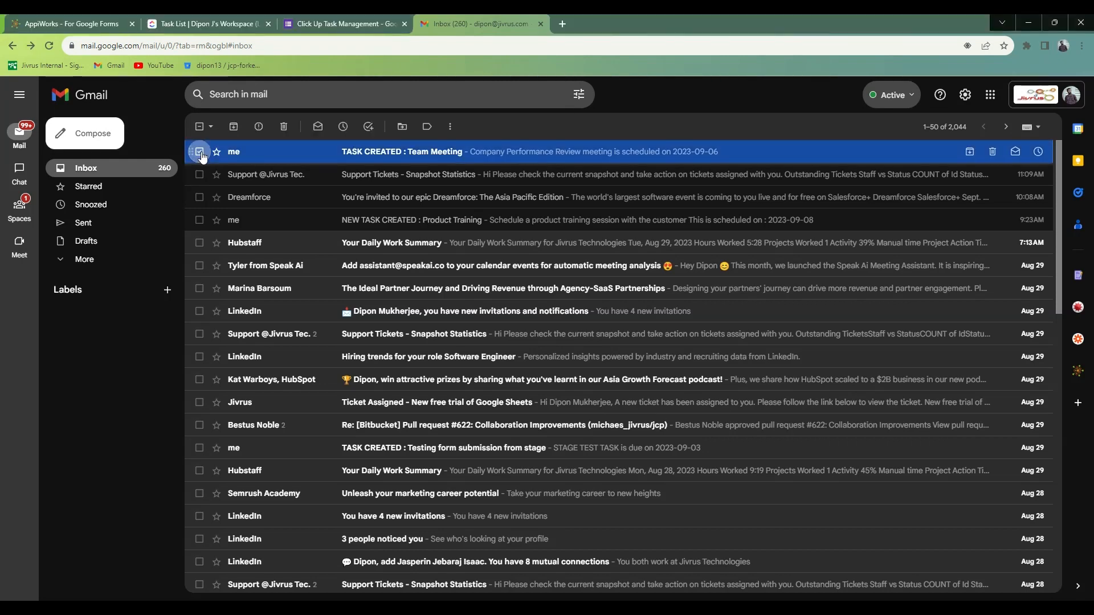
{"action": "left_click", "coordinate": [473, 153]}
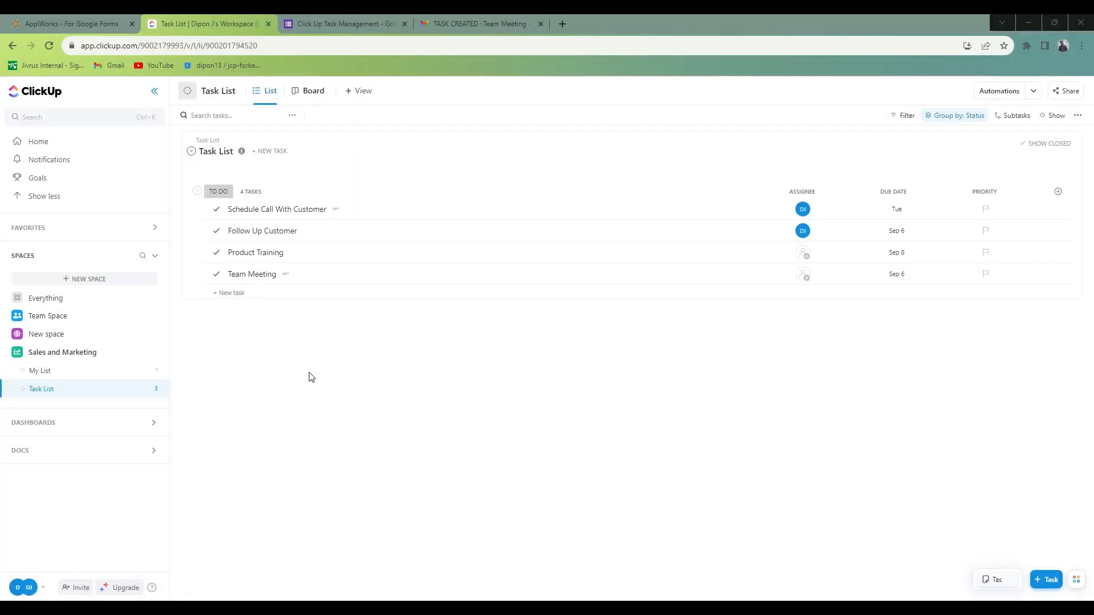
Switch to ClickUp and check the Team Meeting task in the Task List.
{"action": "left_click", "coordinate": [191, 274]}
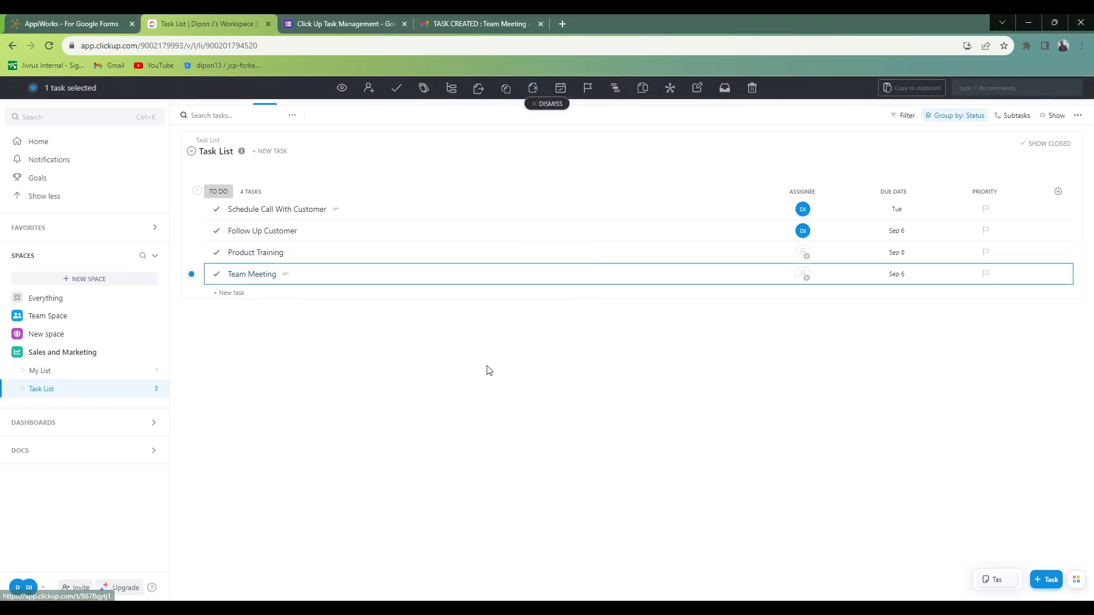
{"action": "left_click", "coordinate": [508, 270]}
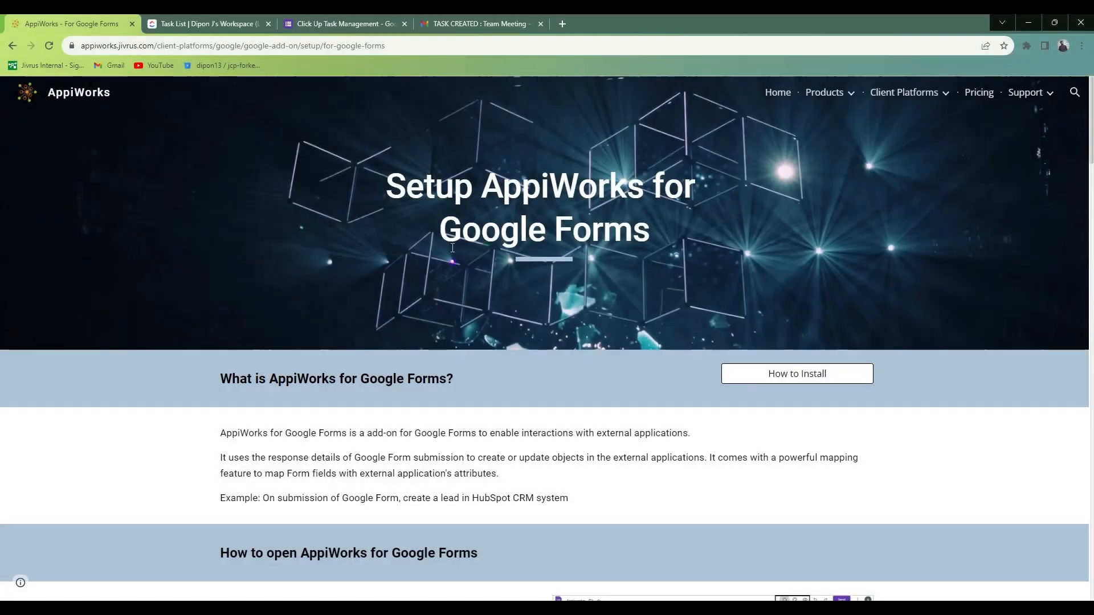
{"action": "scroll", "coordinate": [608, 251], "scroll_direction": "down", "scroll_amount": 4}
{"action": "scroll", "coordinate": [608, 251], "scroll_direction": "up", "scroll_amount": 4}
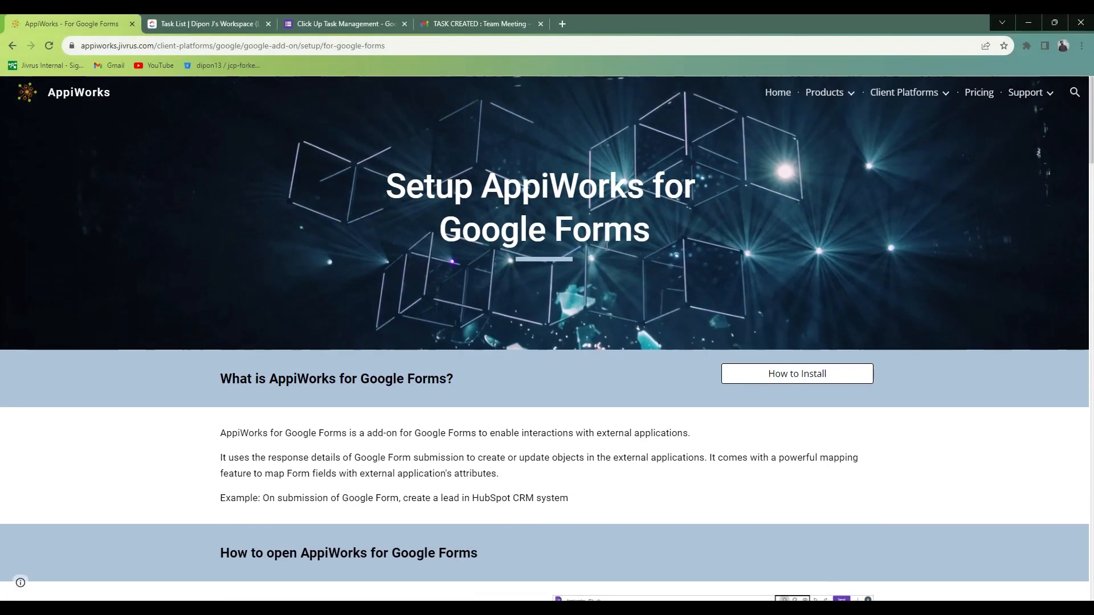